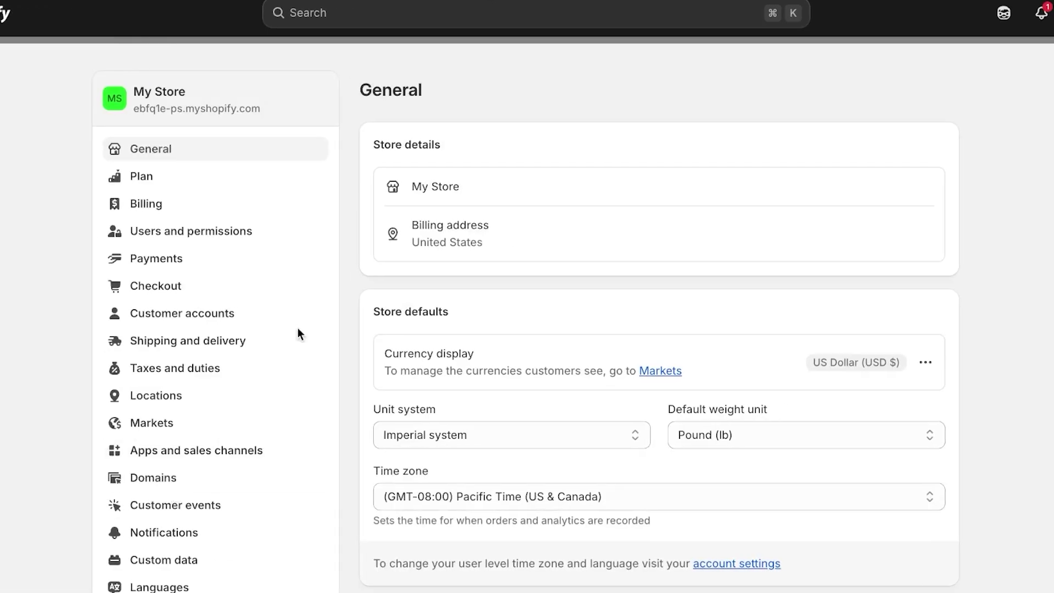
Step: Open the store's Domains settings page
scroll(272, 192, "down", 2)
scroll(272, 193, "up", 2)
scroll(271, 192, "down", 2)
scroll(273, 192, "up", 1)
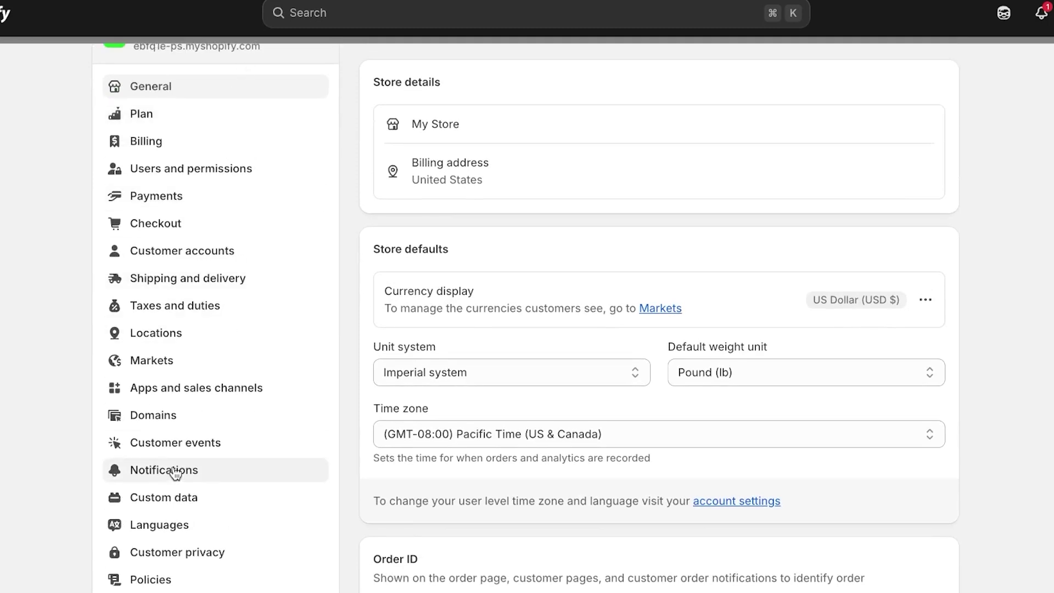
left_click(166, 418)
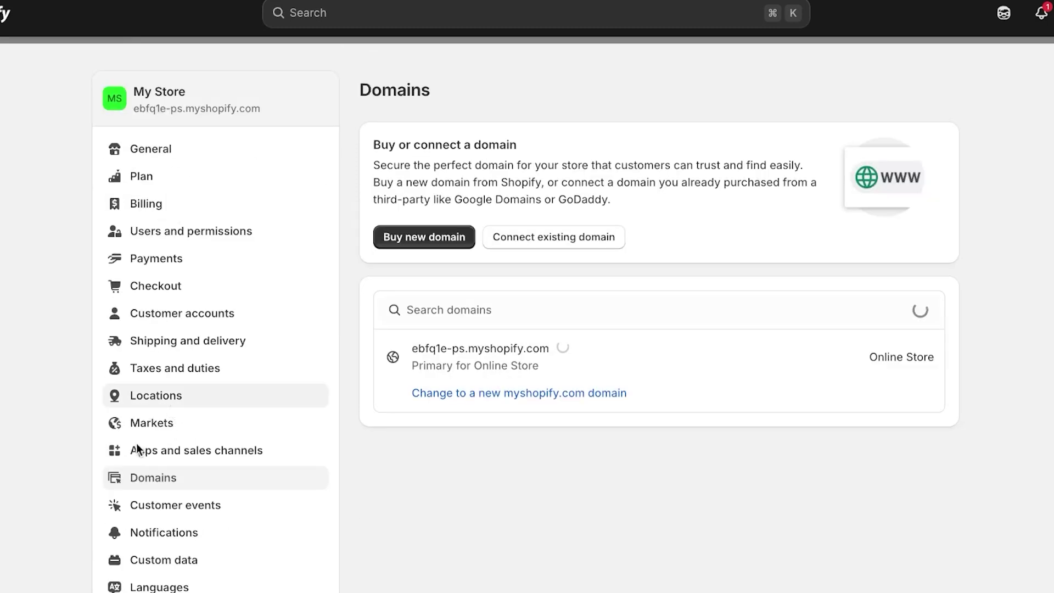
Step: Highlight the 'Buy or connect a domain' heading and open the Connect existing domain dialog
scroll(147, 468, "down", 2)
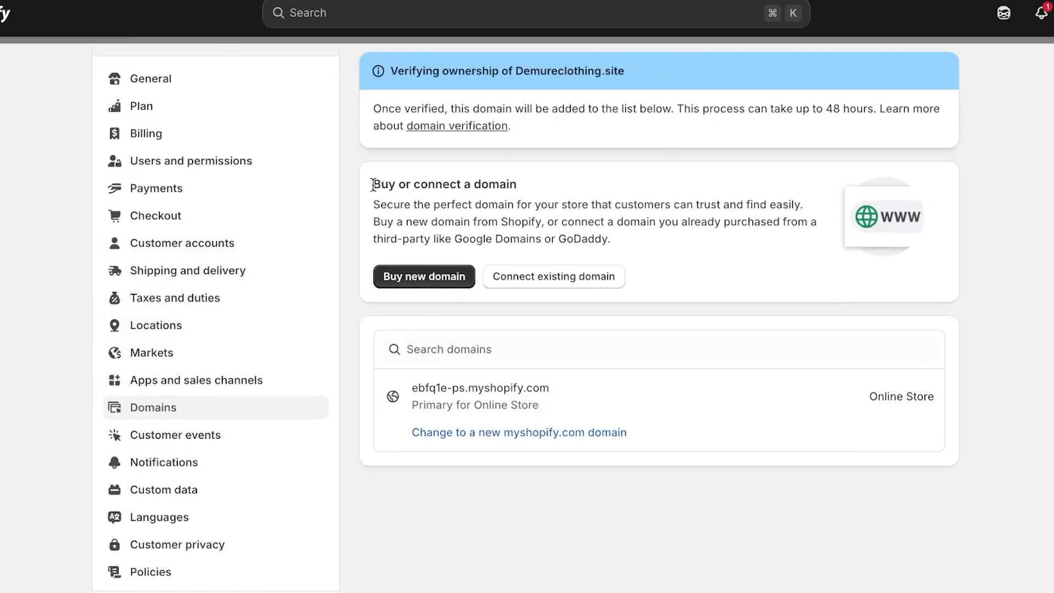
left_click_drag(373, 184, 530, 187)
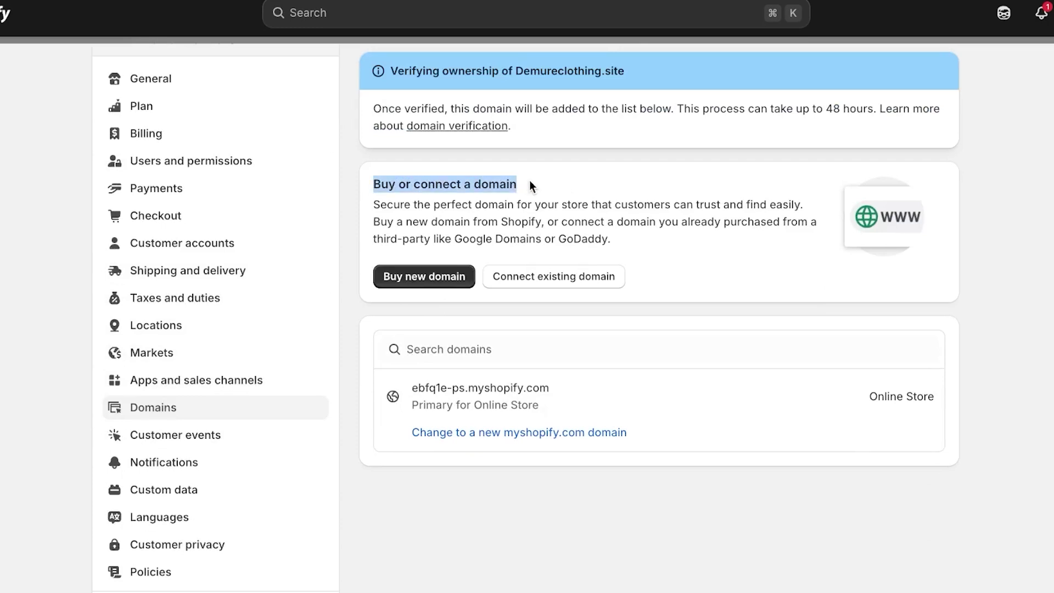
left_click(530, 185)
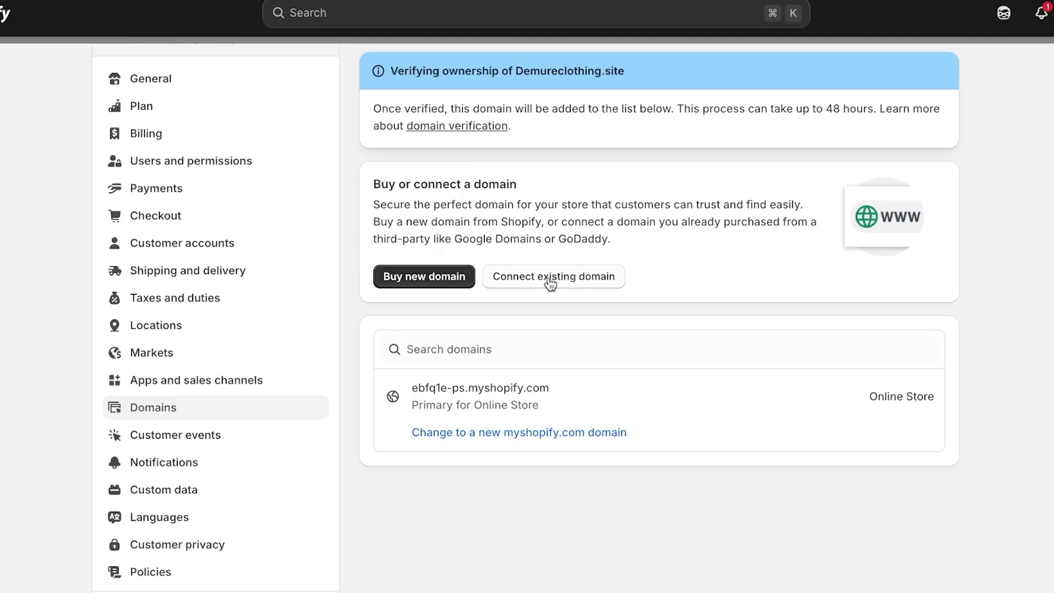
left_click(542, 278)
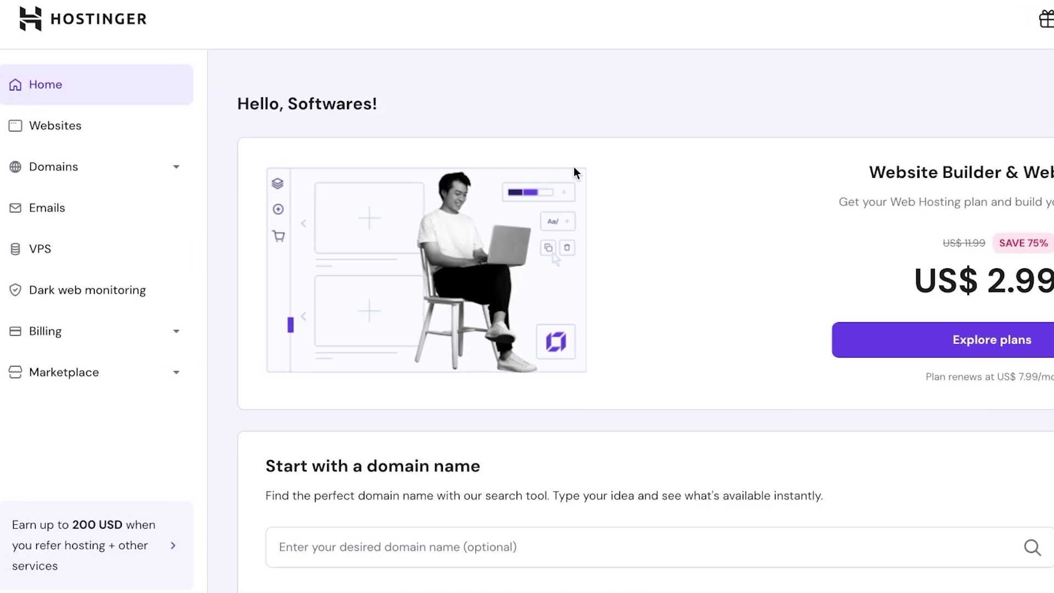
Step: Expand Domains, check the empty Domain portfolio, then focus the Get a New Domain search box
scroll(384, 291, "down", 1)
scroll(385, 288, "up", 1)
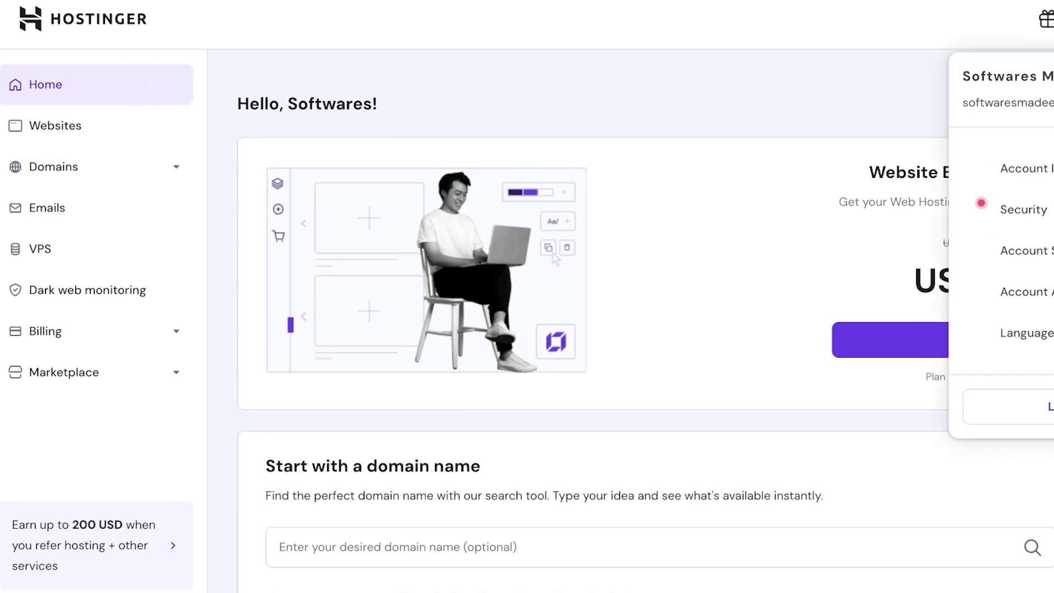
left_click(868, 122)
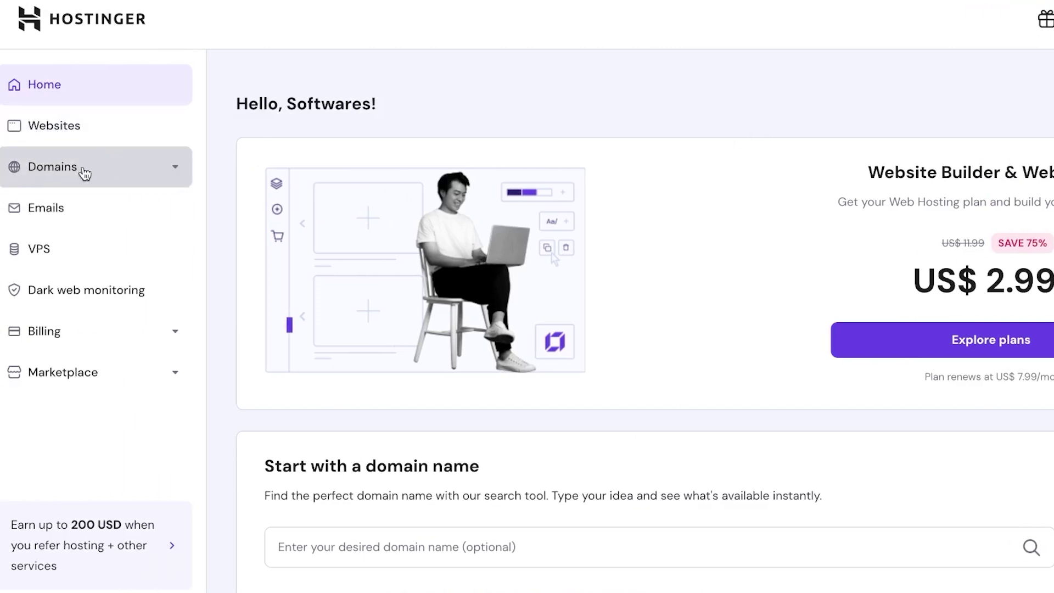
left_click(158, 168)
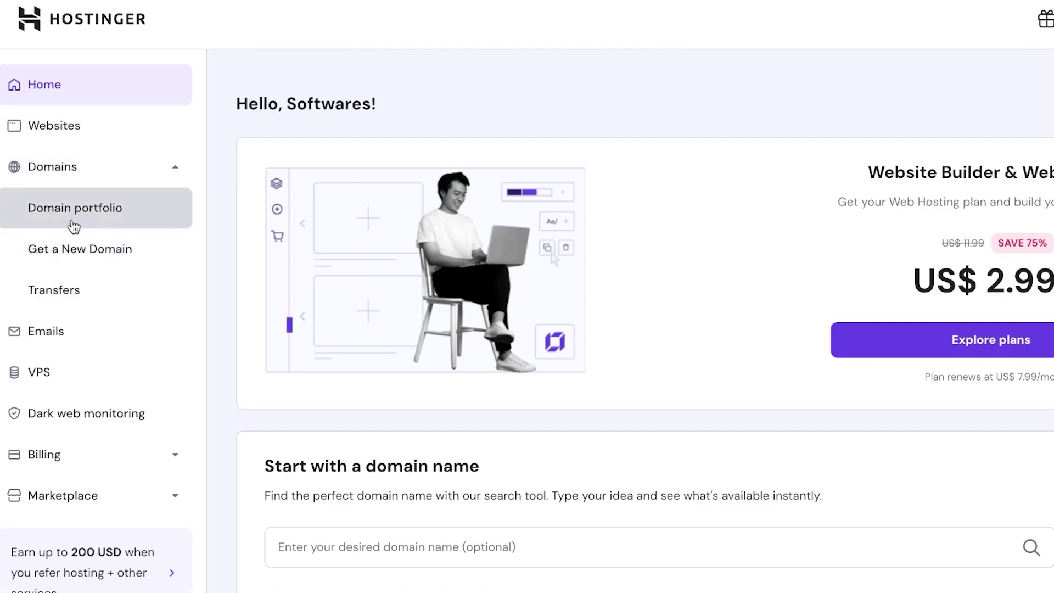
left_click(67, 222)
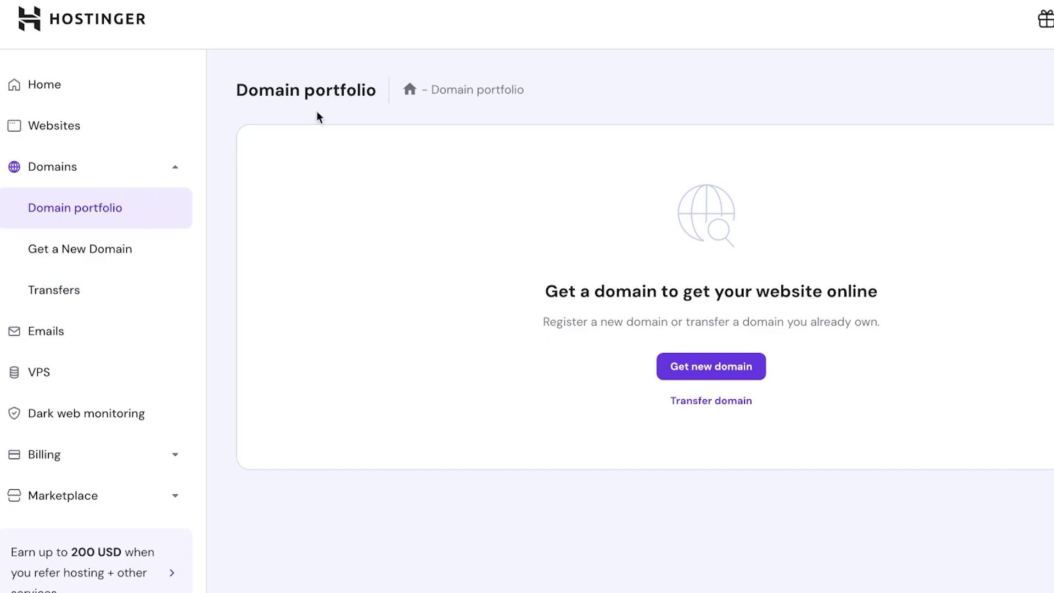
left_click(114, 261)
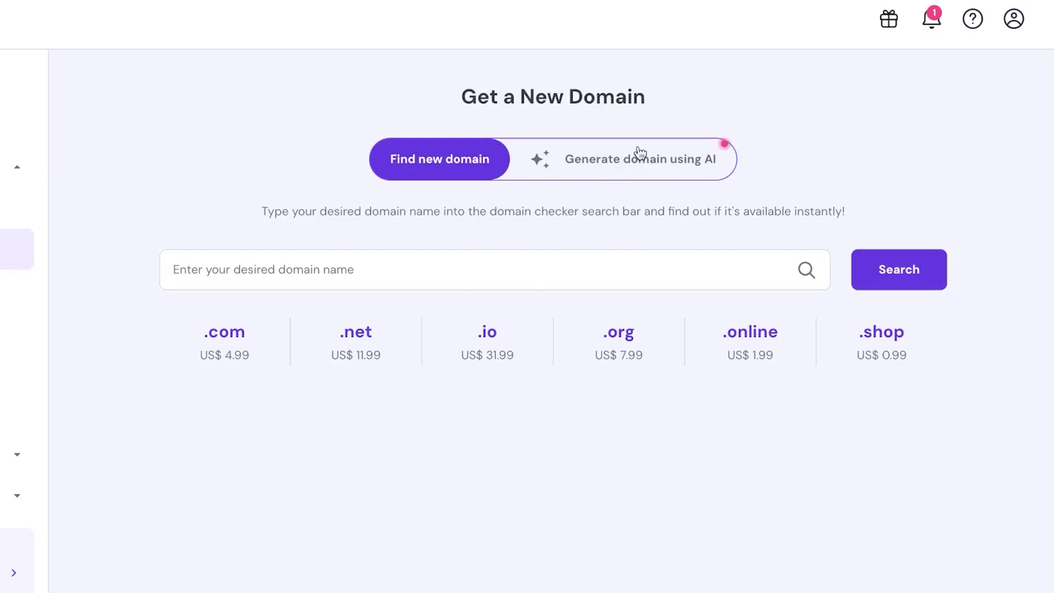
left_click(386, 276)
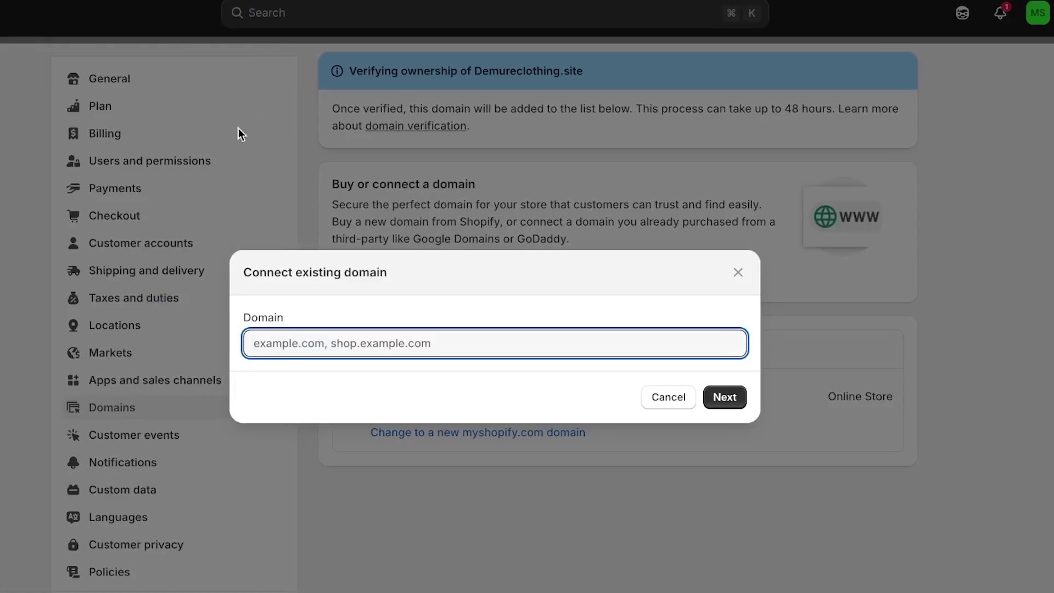
Step: Cancel the Connect existing domain dialog and go to Online Store > Themes
left_click(706, 398)
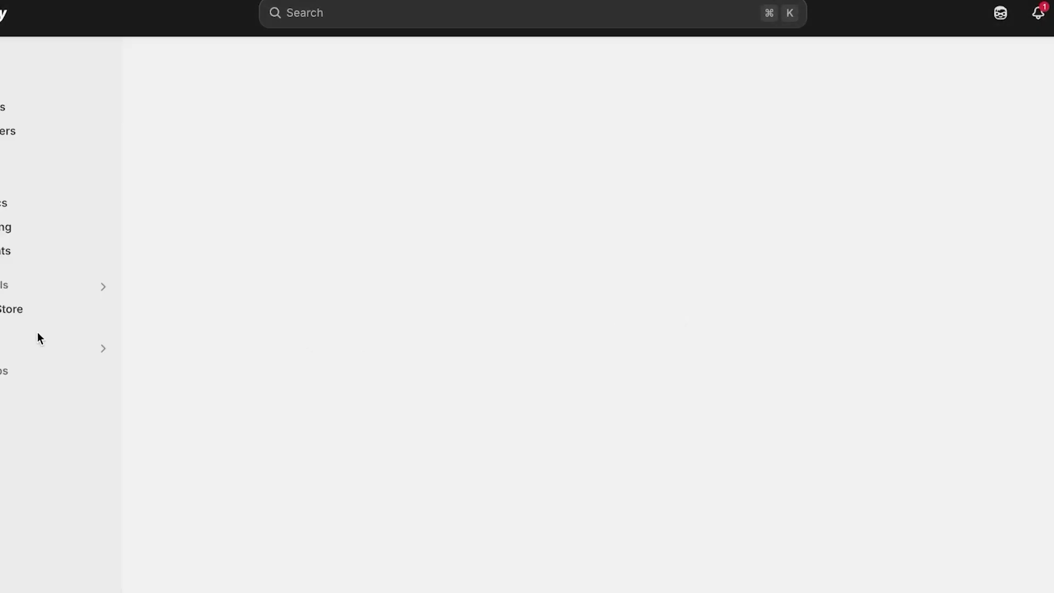
left_click(37, 336)
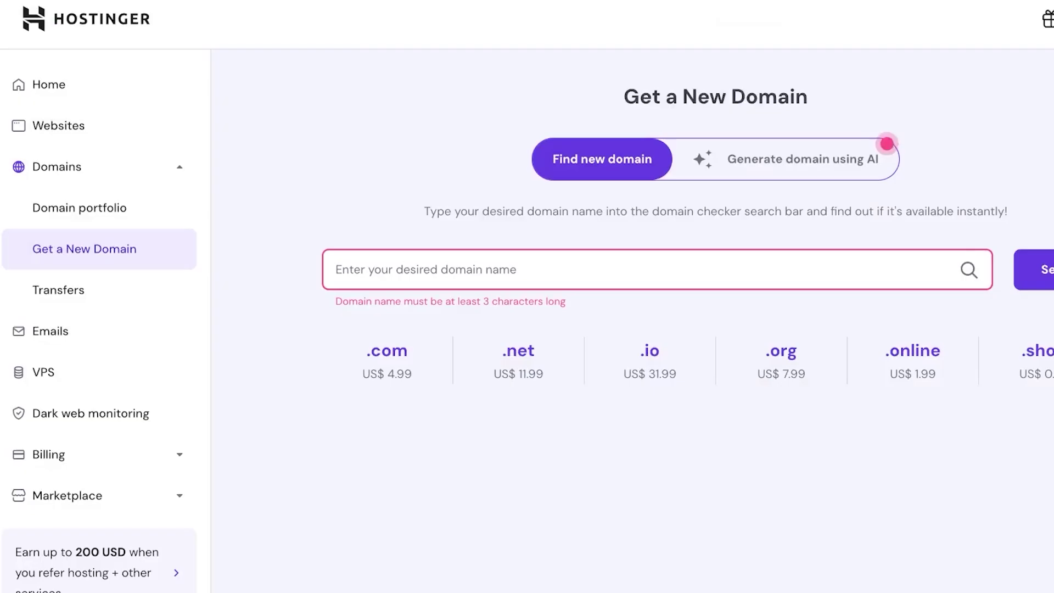
Step: Search Hostinger for 'Demureclothing' and browse the available domain results
left_click(519, 254)
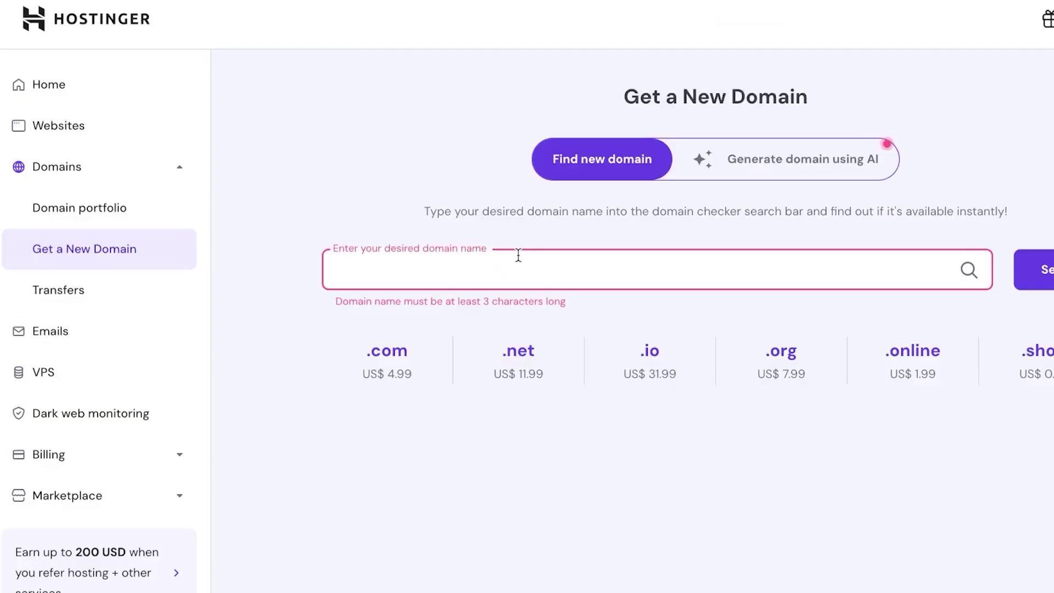
type("Demur")
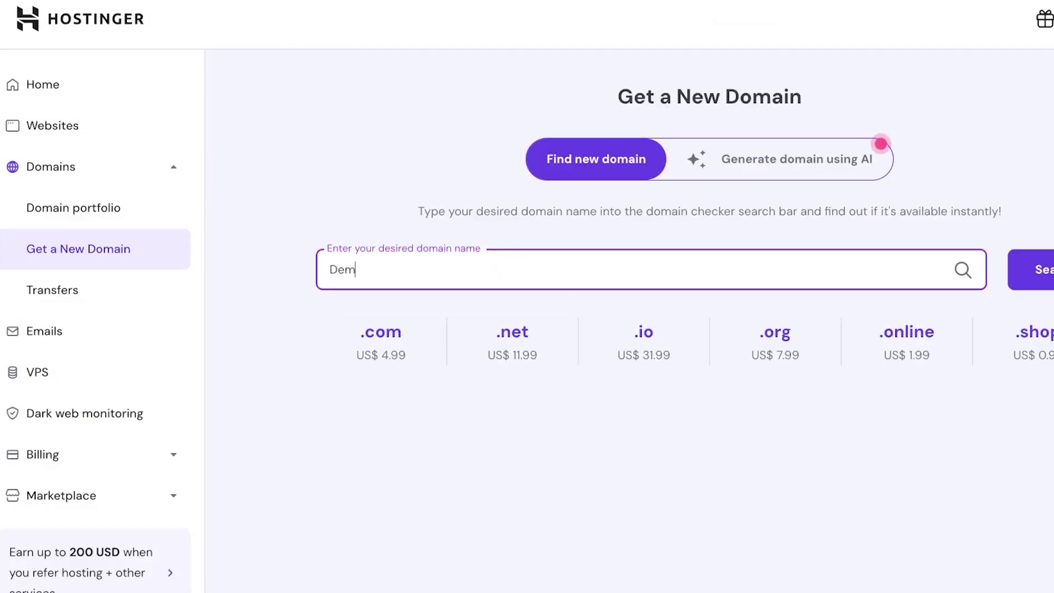
type("eclothing")
left_click(1050, 280)
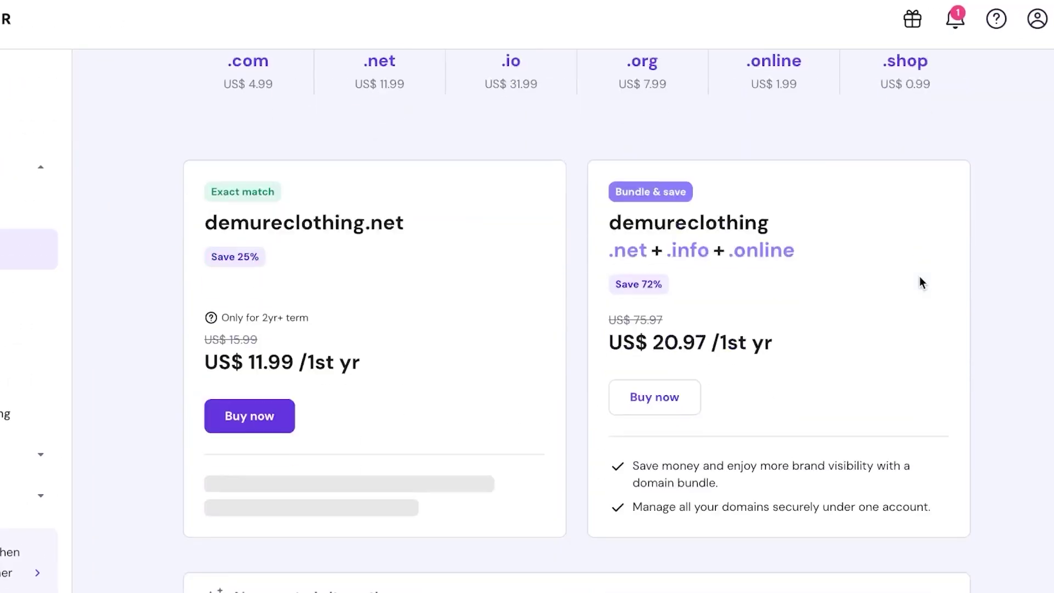
scroll(920, 275, "down", 10)
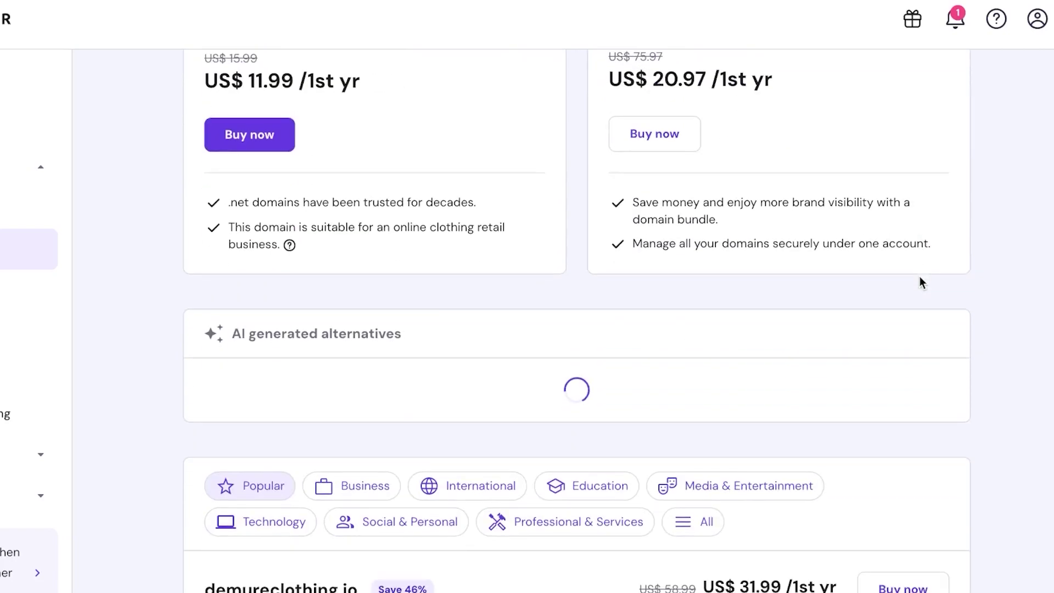
scroll(920, 281, "down", 1)
scroll(920, 277, "up", 10)
scroll(920, 276, "down", 5)
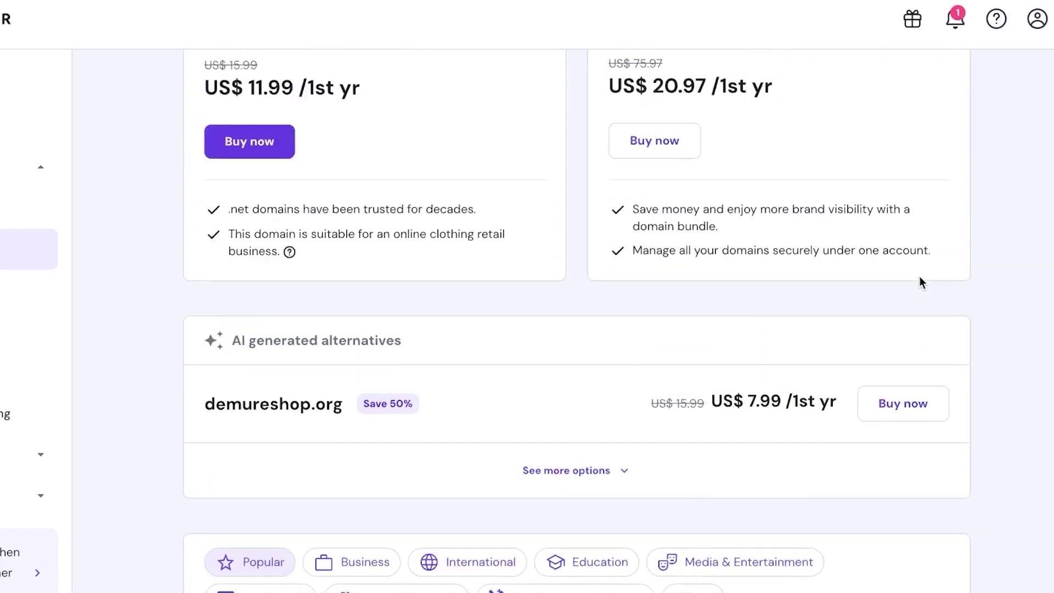
scroll(920, 276, "up", 3)
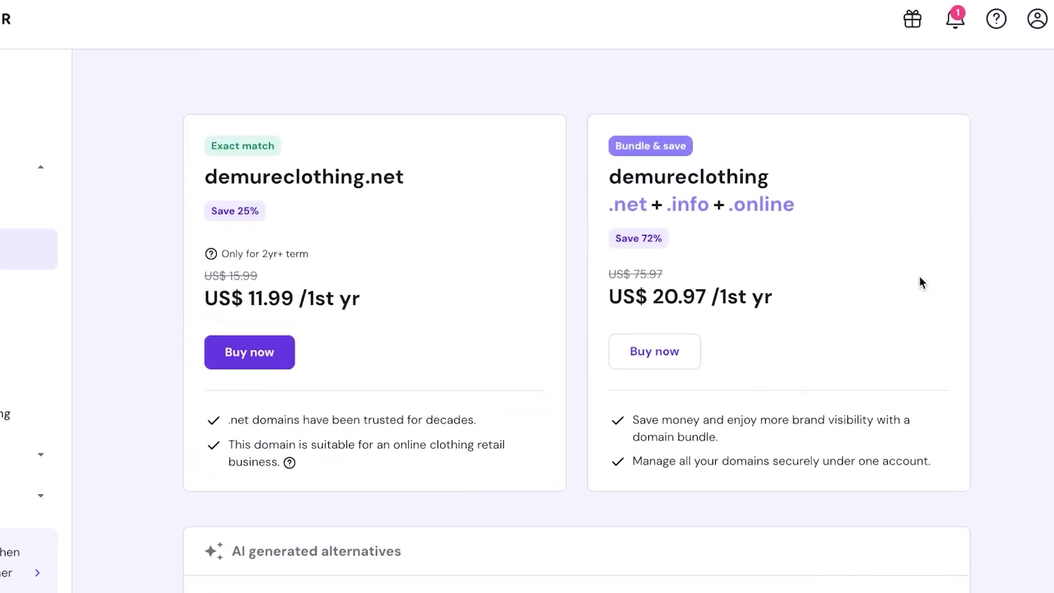
scroll(920, 276, "down", 11)
scroll(920, 276, "down", 3)
scroll(921, 276, "up", 2)
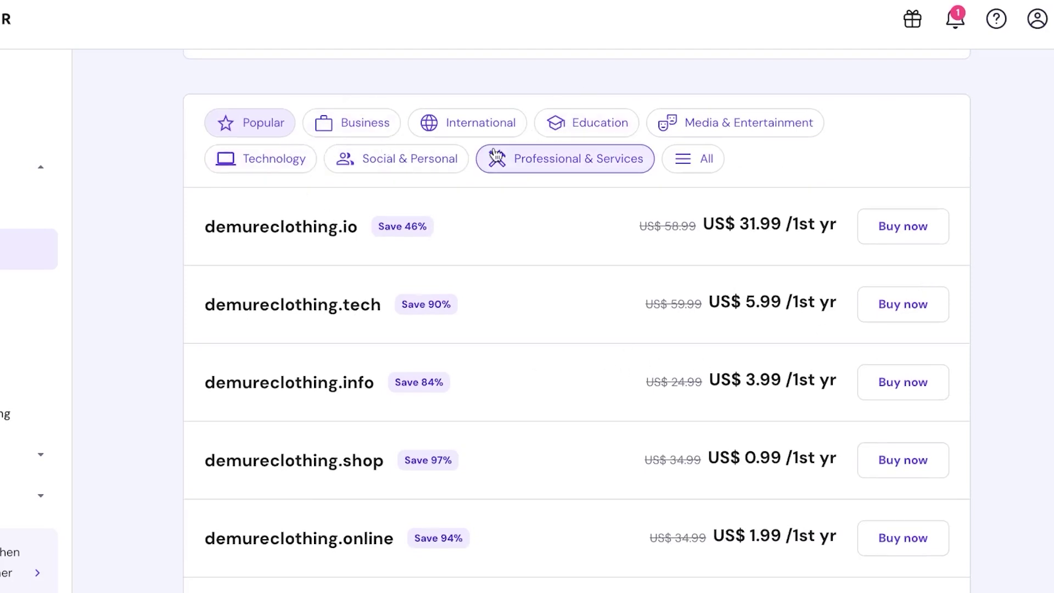
Step: Filter to Business suggestions and highlight demureclothing.shop's US$ 0.99 price
left_click(366, 124)
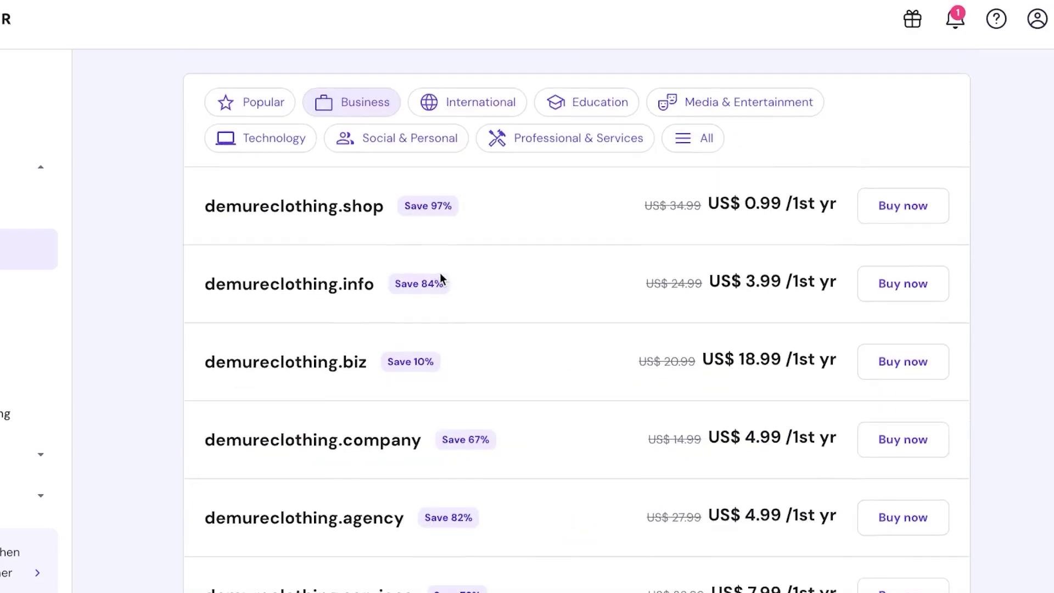
scroll(431, 272, "up", 1)
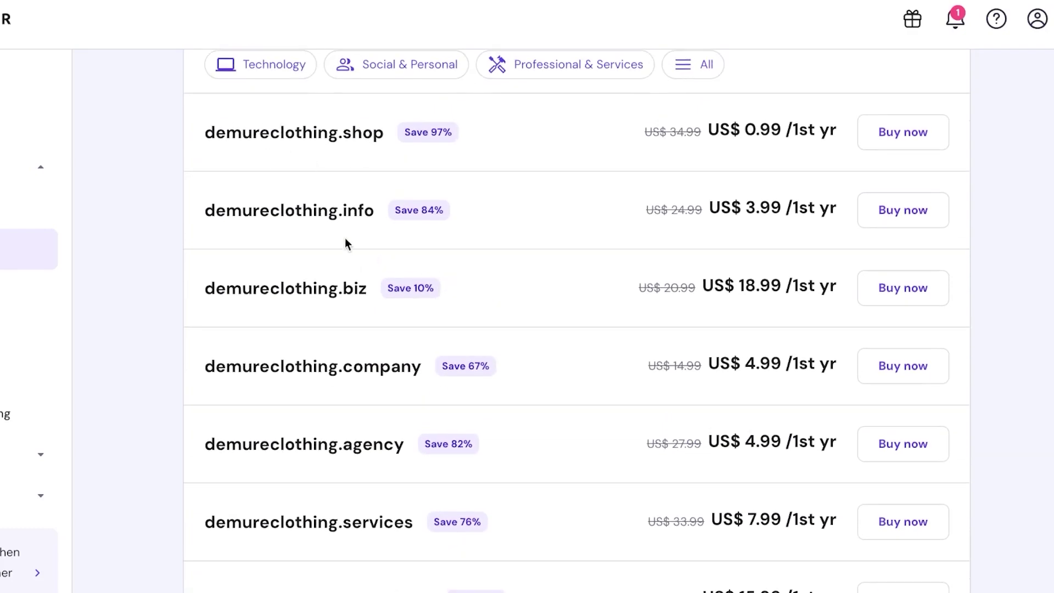
scroll(404, 412, "down", 5)
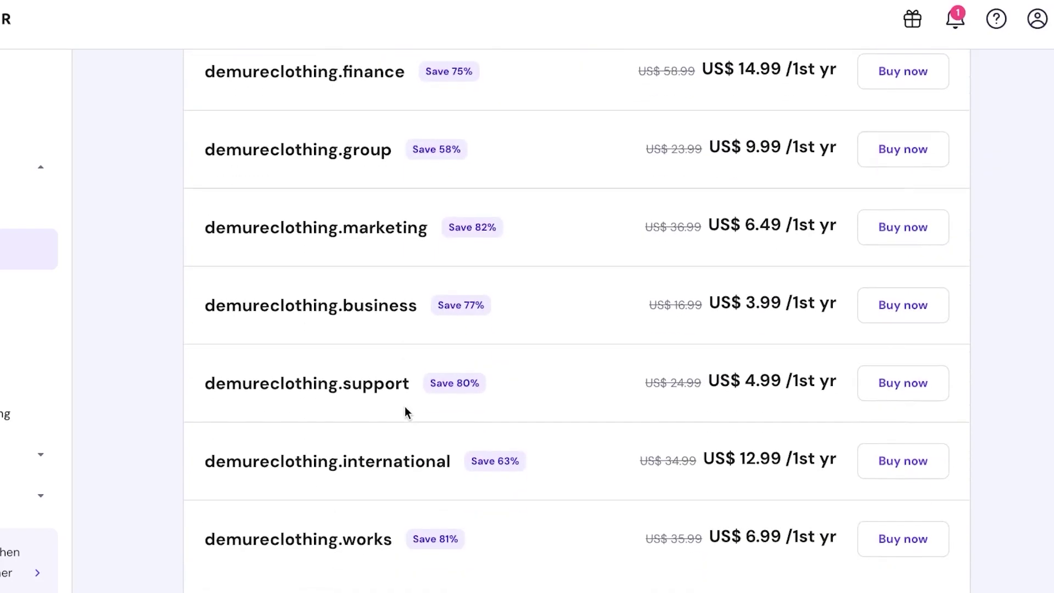
scroll(406, 411, "down", 1)
scroll(406, 410, "down", 2)
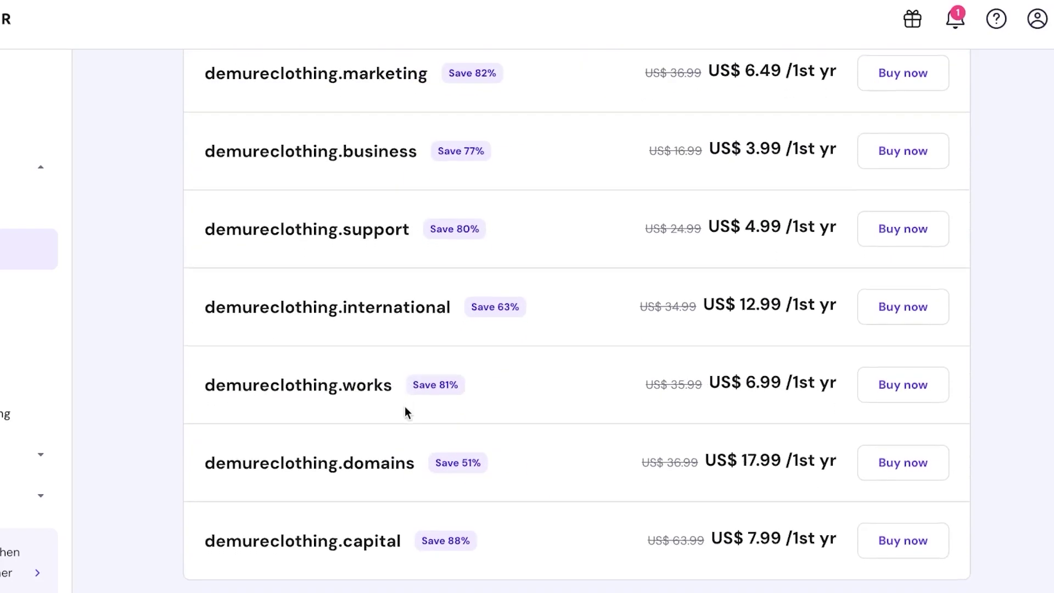
scroll(404, 409, "up", 10)
scroll(405, 413, "down", 4)
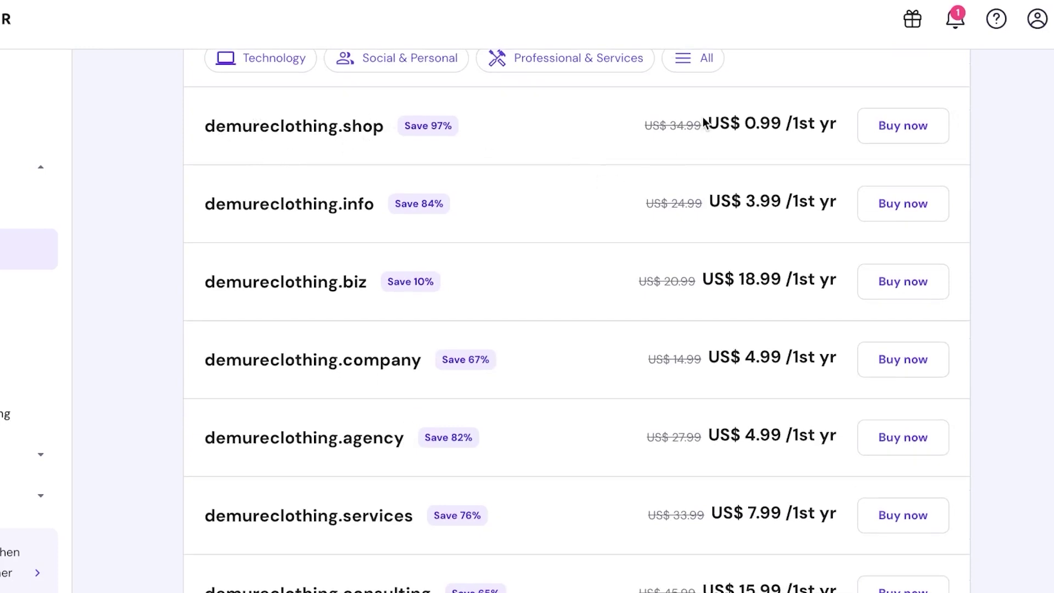
left_click_drag(712, 121, 853, 128)
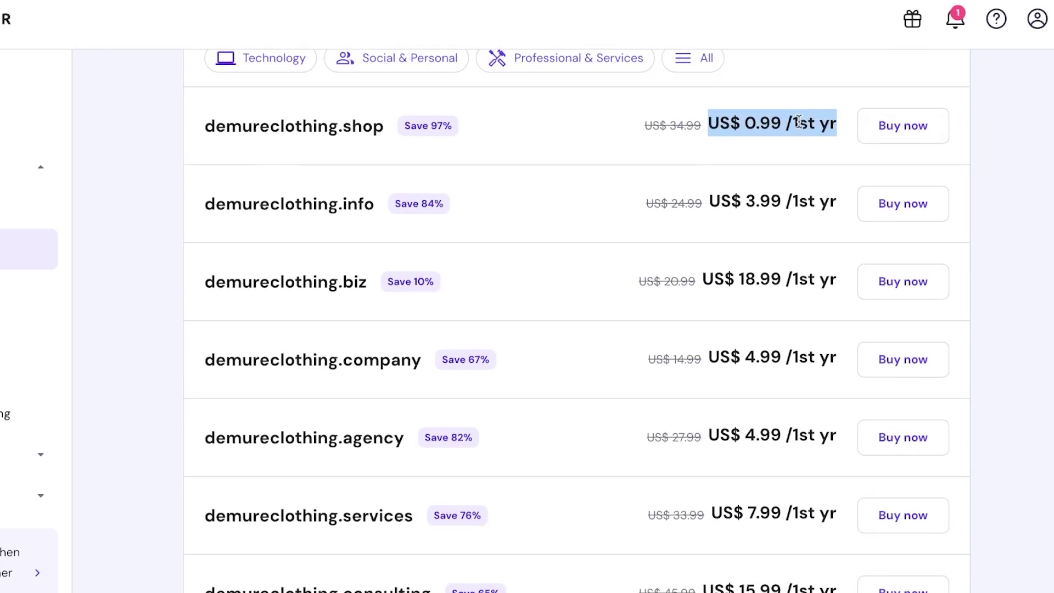
Step: Start buying demureclothing.shop, pick a 1-year period, then close the checkout
left_click(908, 129)
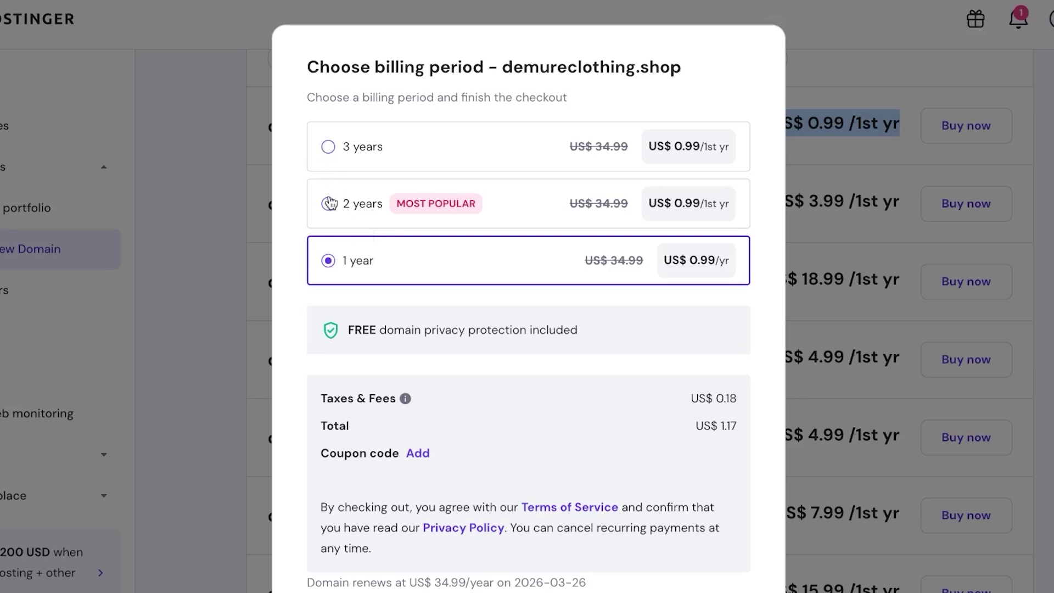
left_click(329, 203)
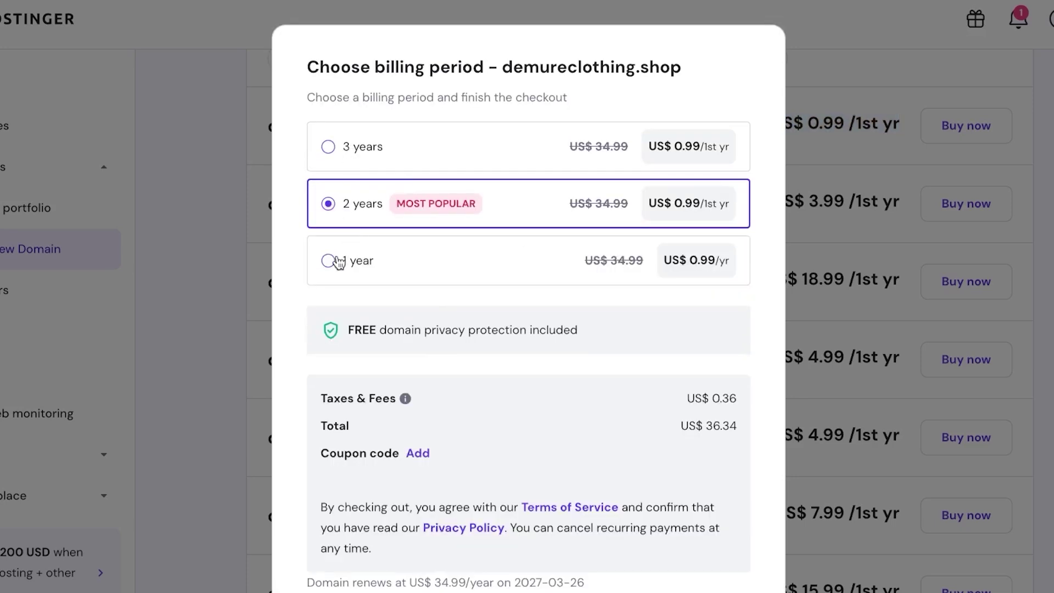
left_click(330, 262)
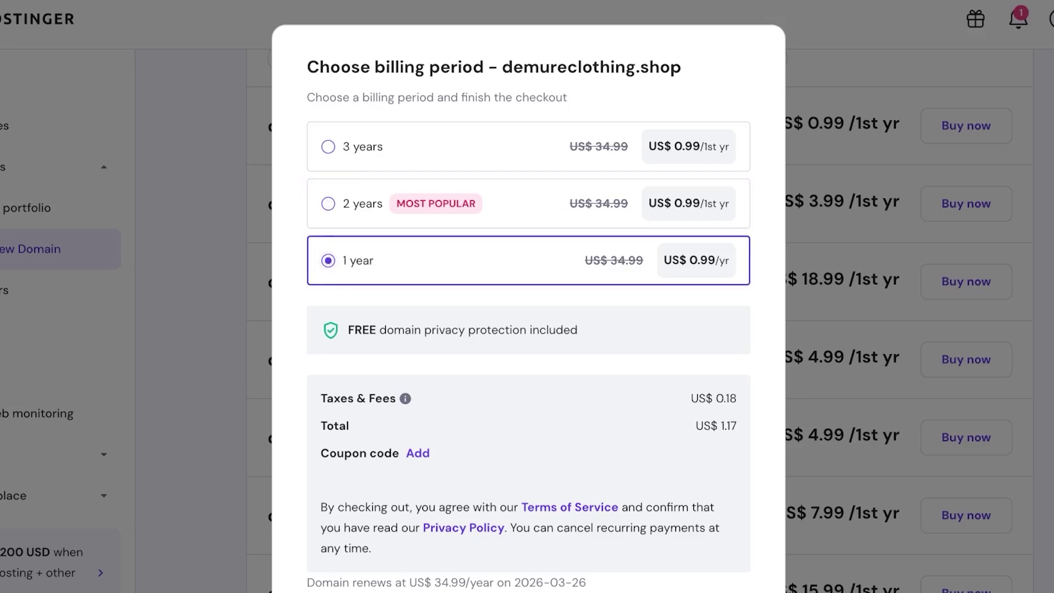
key("Escape")
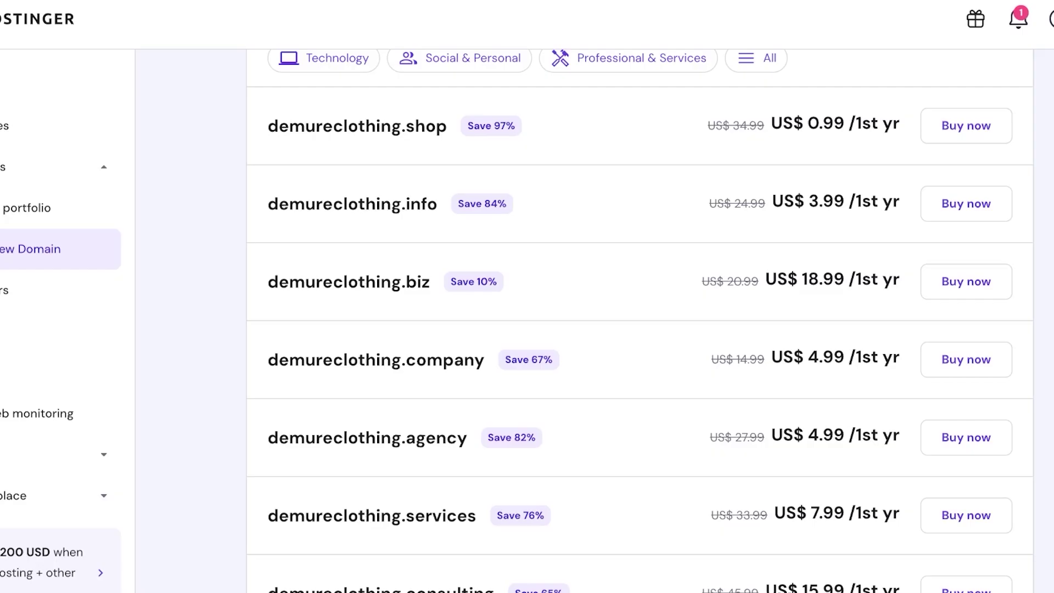
Step: Scroll back up and go to the Domain portfolio page
scroll(428, 407, "up", 5)
scroll(428, 429, "up", 6)
scroll(428, 483, "up", 2)
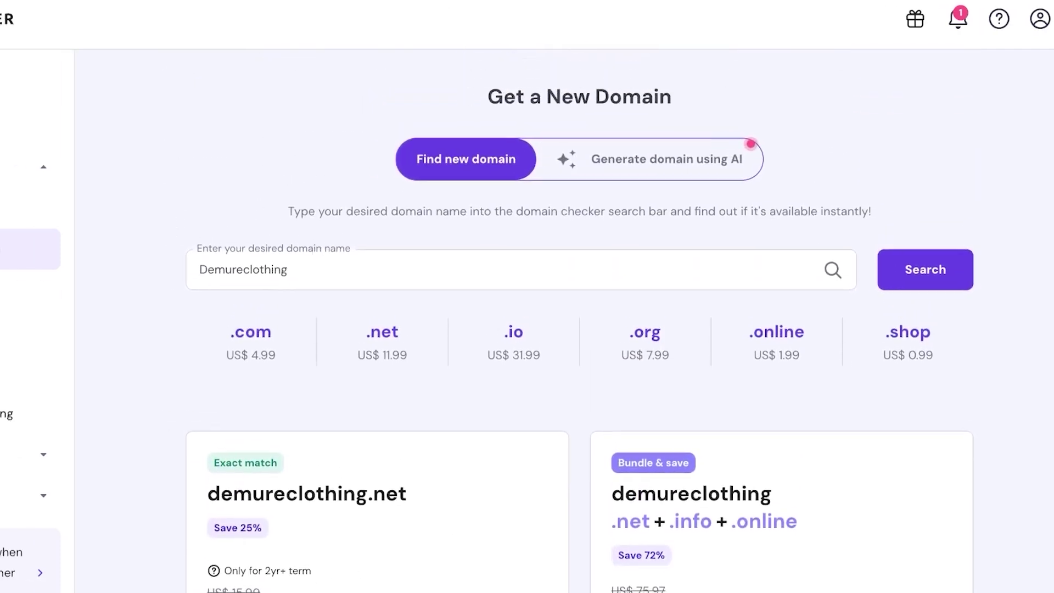
left_click(102, 225)
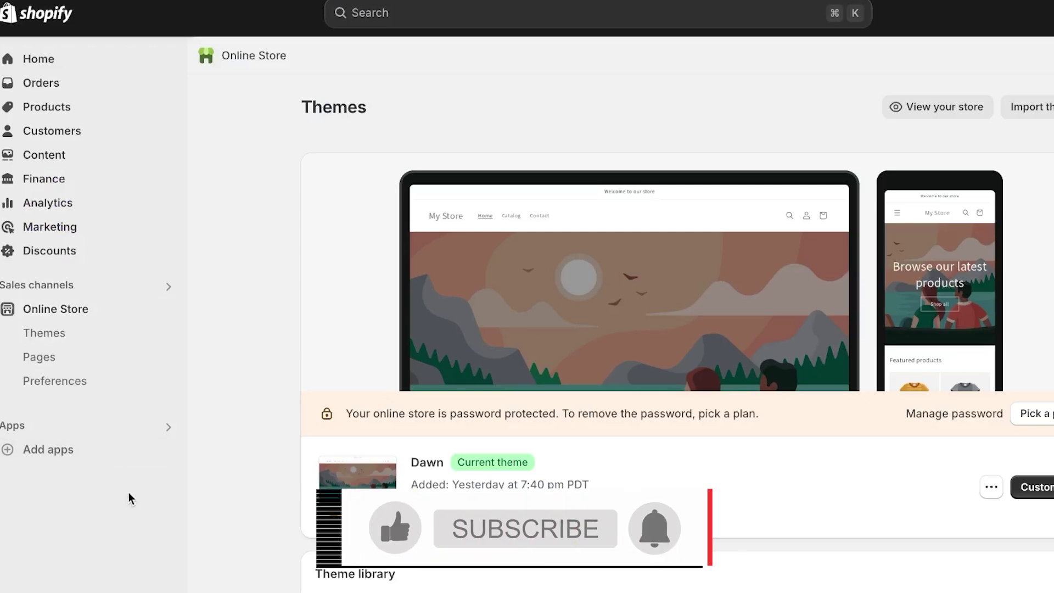
Step: Open Settings > Domains and bring up Connect existing domain, cancelling and reopening it once
left_click(44, 588)
left_click(248, 433)
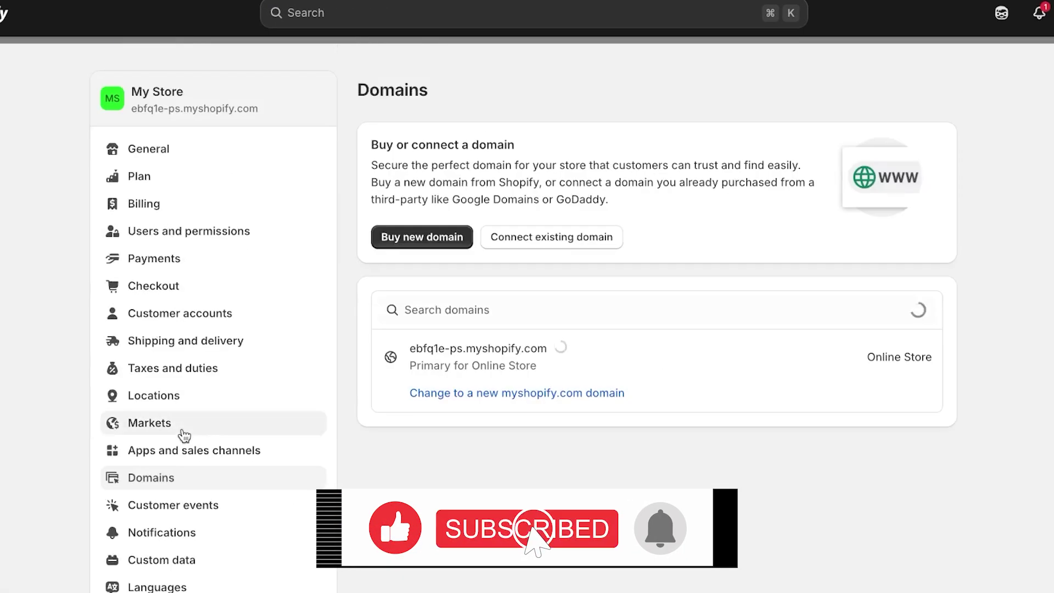
left_click(525, 346)
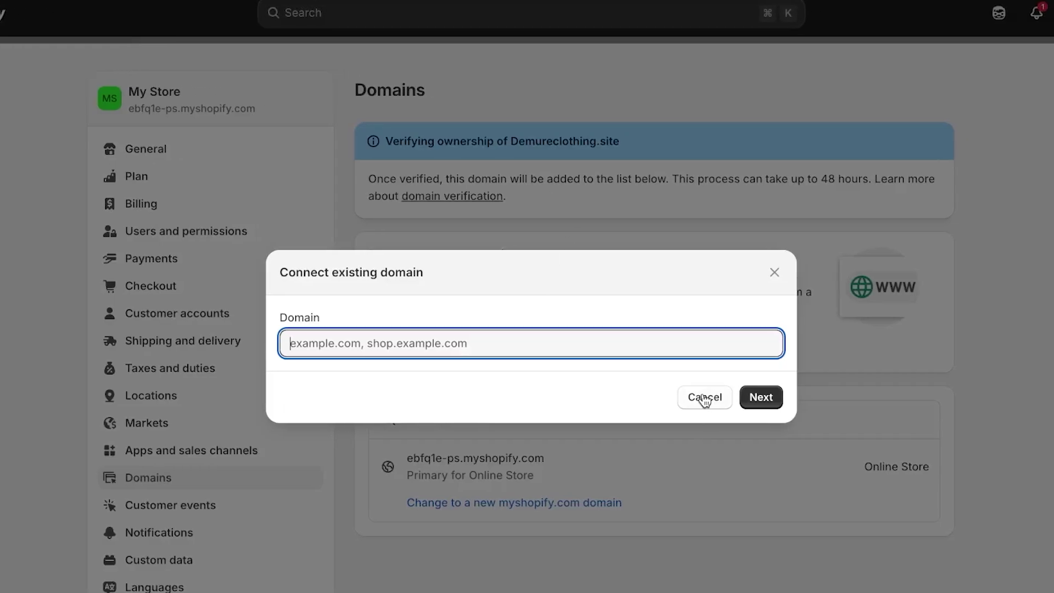
left_click(703, 397)
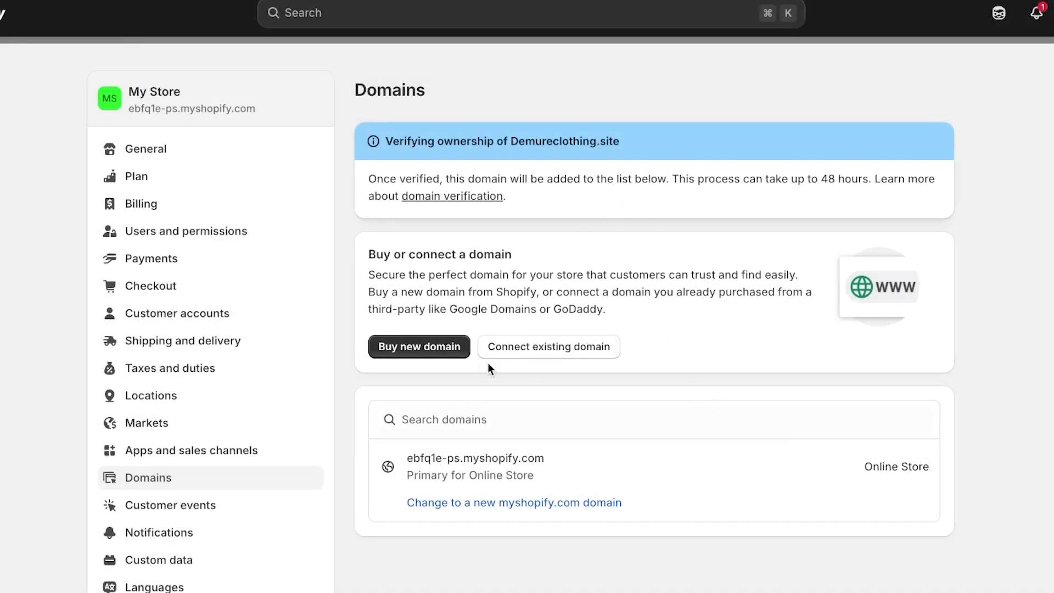
left_click(522, 351)
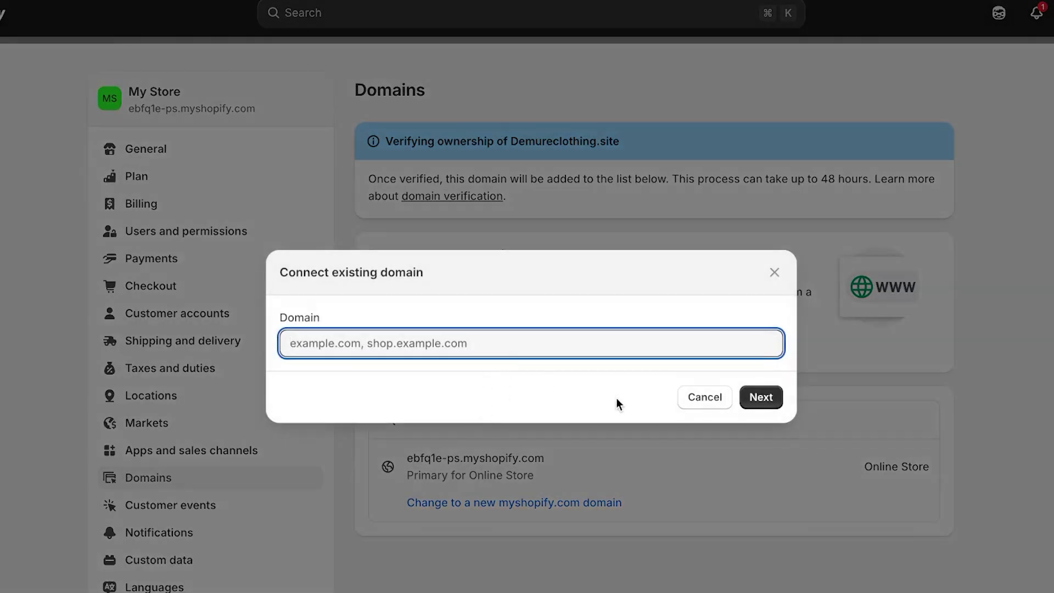
Step: Cancel the Connect existing domain dialog and go to the store's Home page
left_click(704, 397)
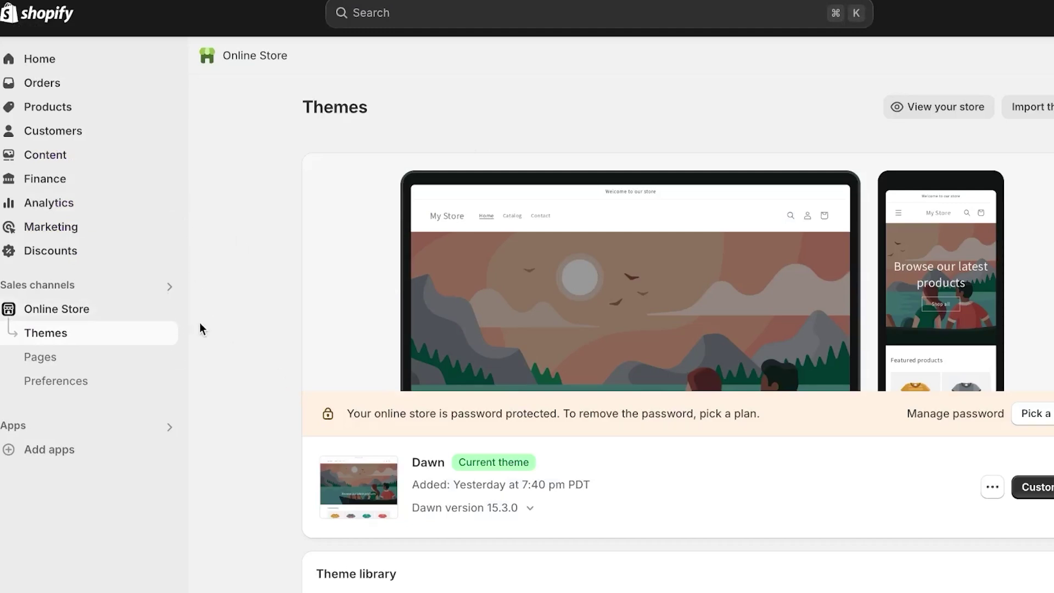
left_click(37, 62)
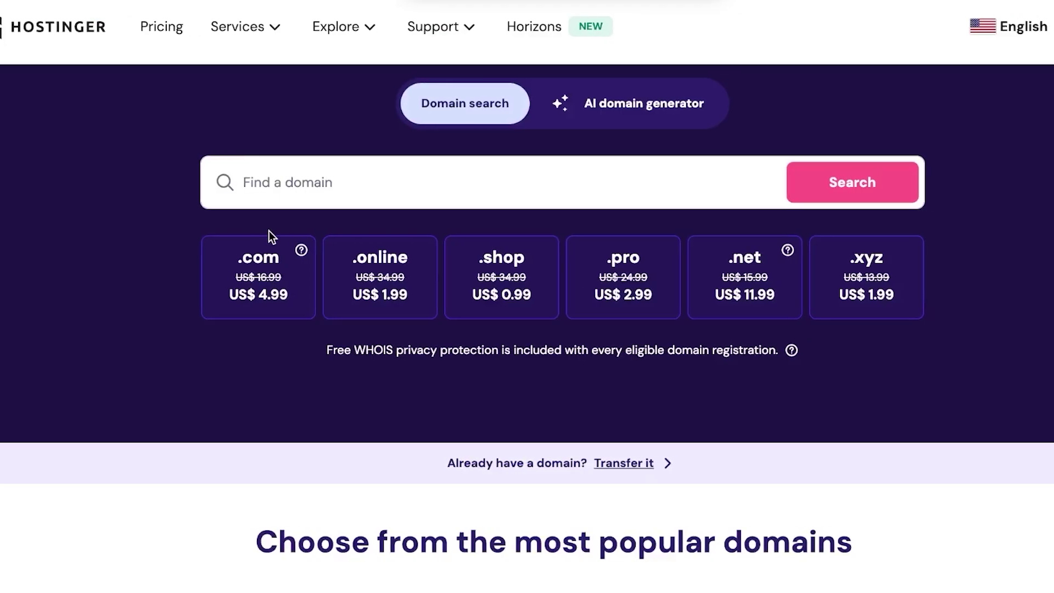
Step: Fill the Hostinger domain search with .com, select it, and browse popular extension prices
scroll(268, 230, "down", 1)
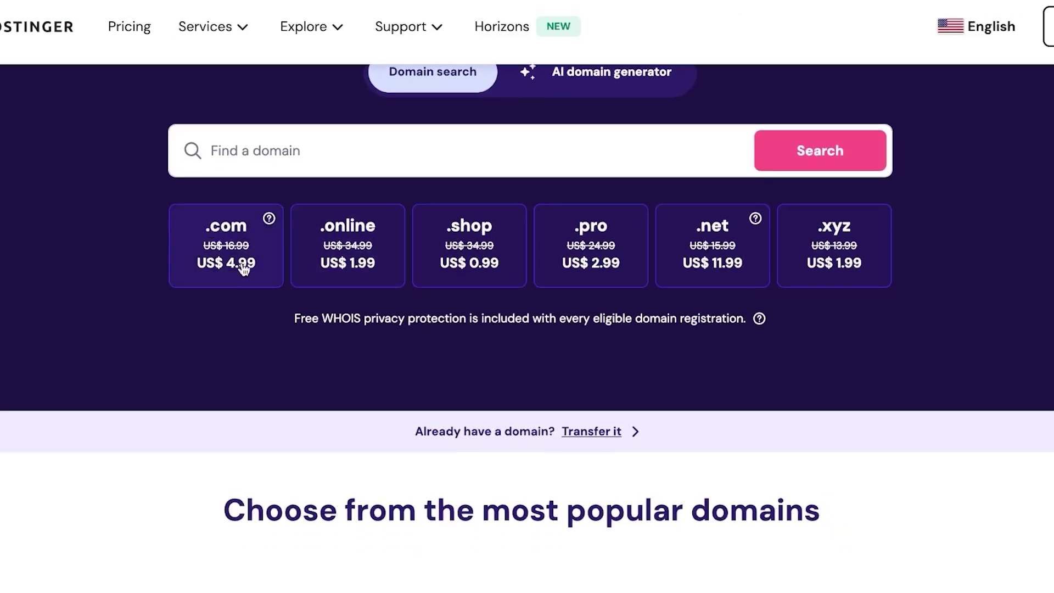
left_click_drag(204, 267, 266, 264)
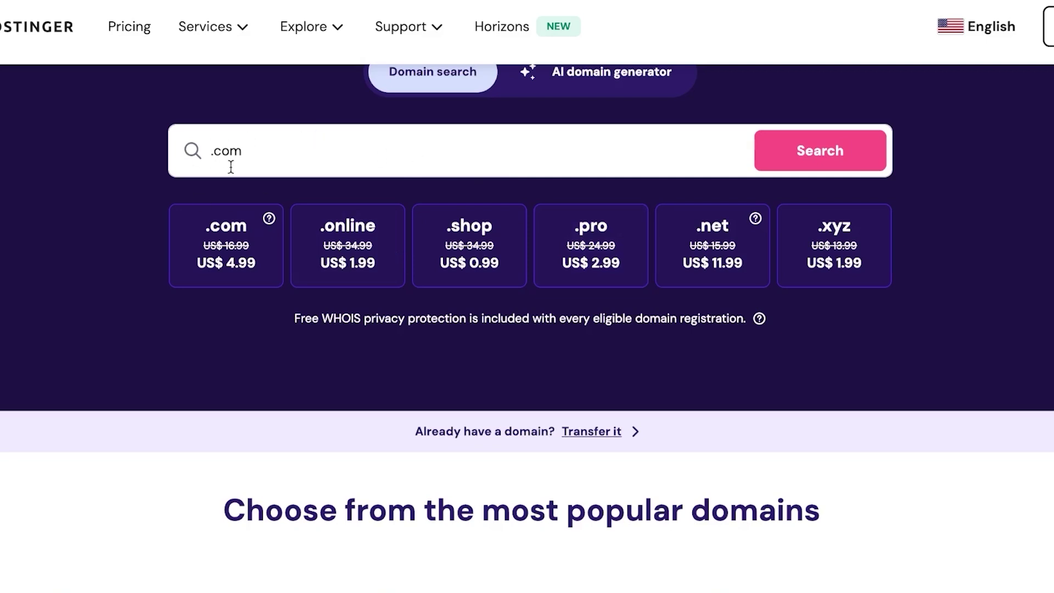
left_click_drag(214, 152, 242, 155)
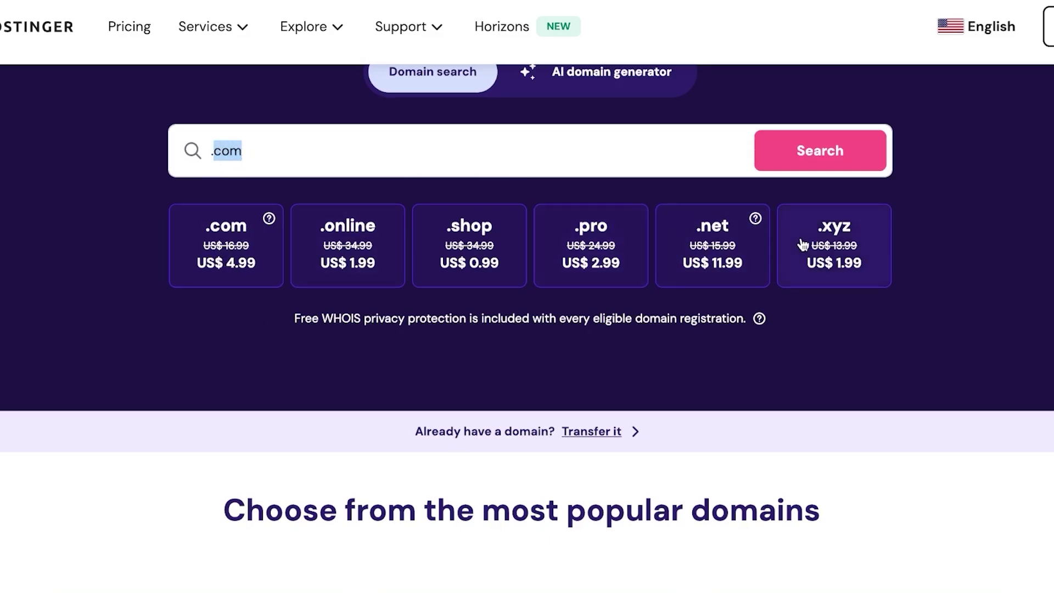
scroll(690, 198, "up", 2)
scroll(689, 207, "down", 9)
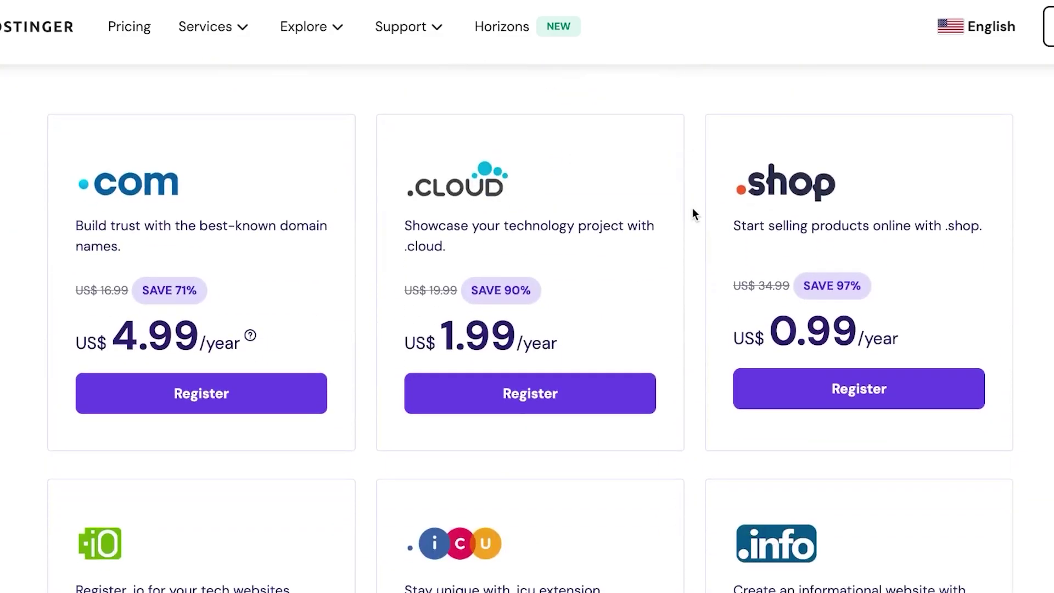
scroll(694, 211, "down", 2)
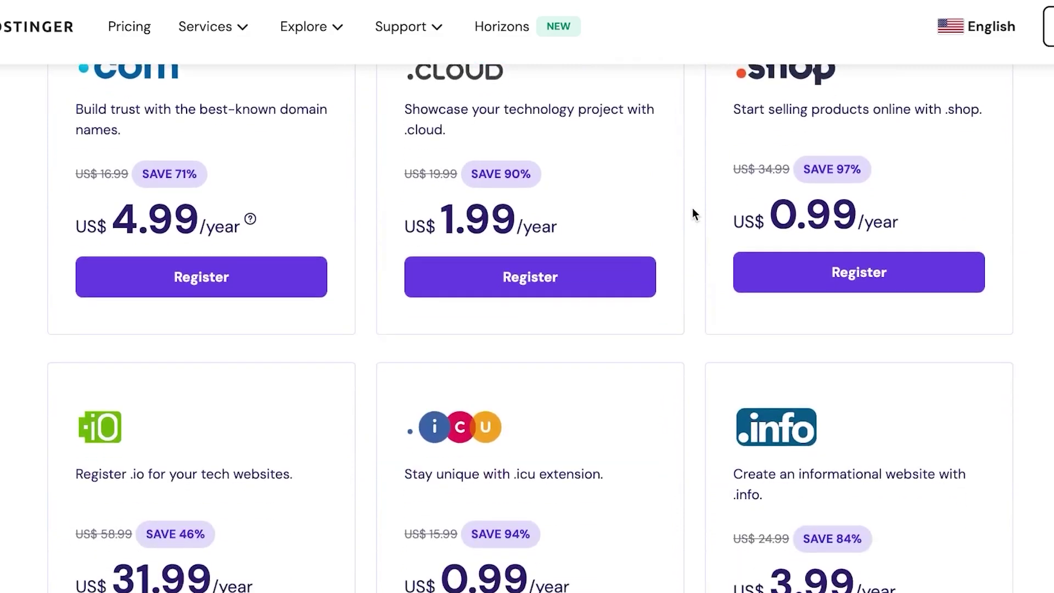
scroll(693, 208, "up", 2)
scroll(693, 209, "down", 1)
scroll(693, 208, "down", 7)
scroll(692, 207, "up", 10)
scroll(693, 207, "down", 5)
scroll(692, 207, "up", 15)
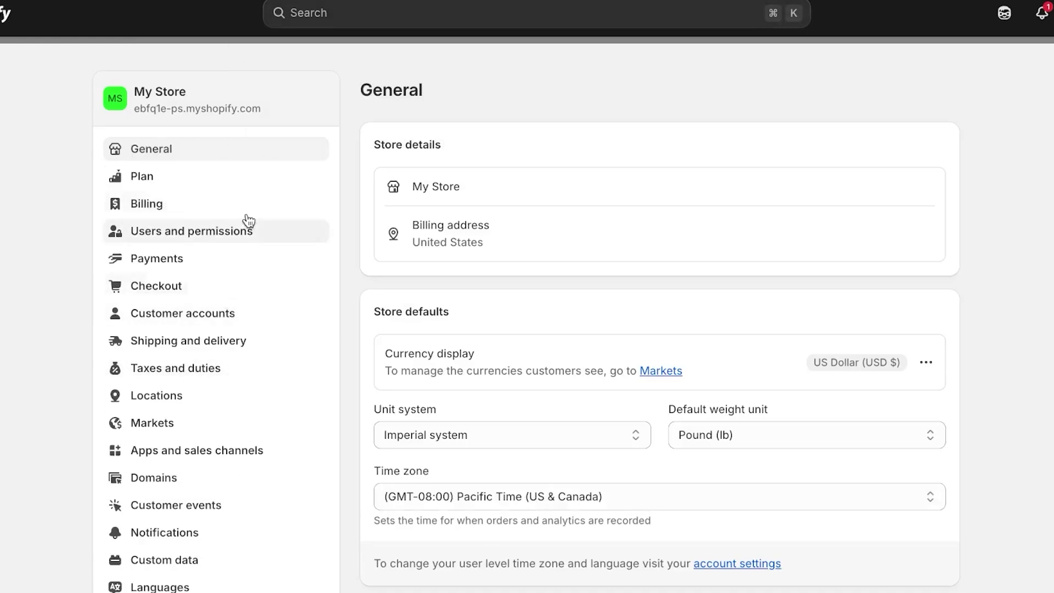
Step: Open Domains settings, view the Buy new domain page, then return to Domains
left_click(188, 479)
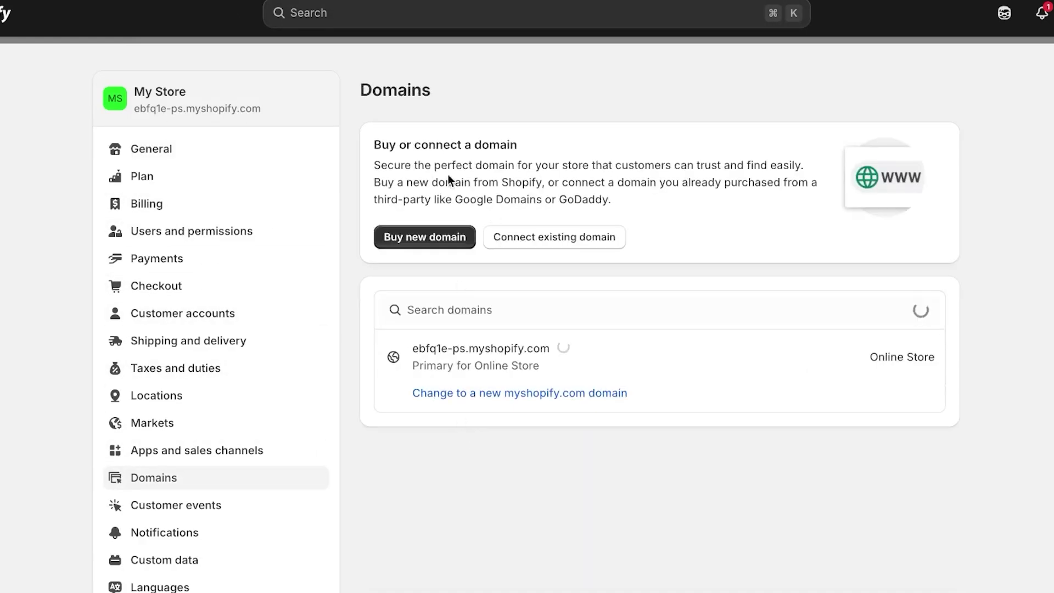
left_click(404, 349)
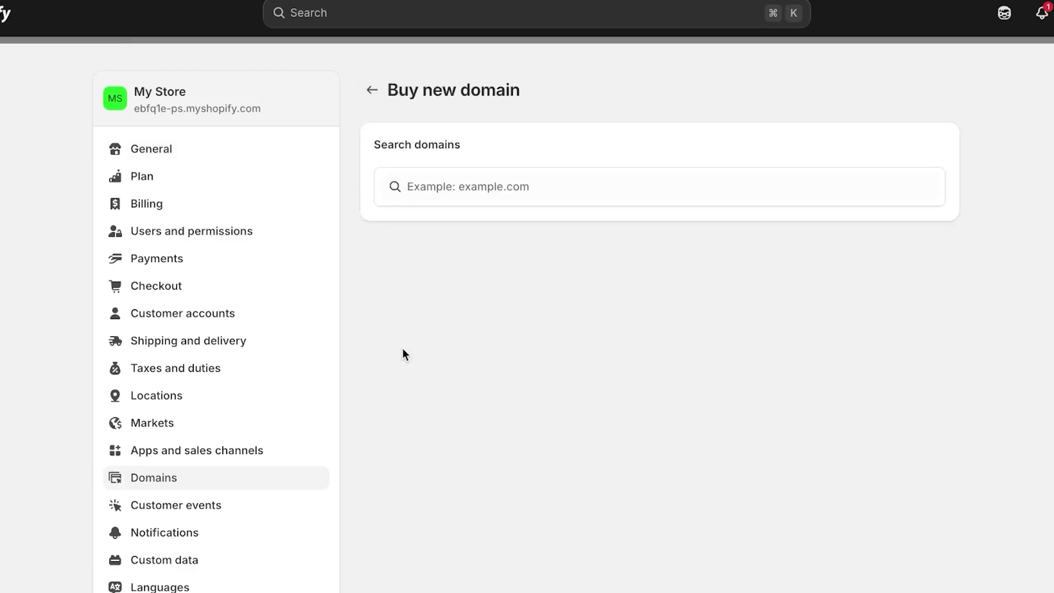
left_click(371, 90)
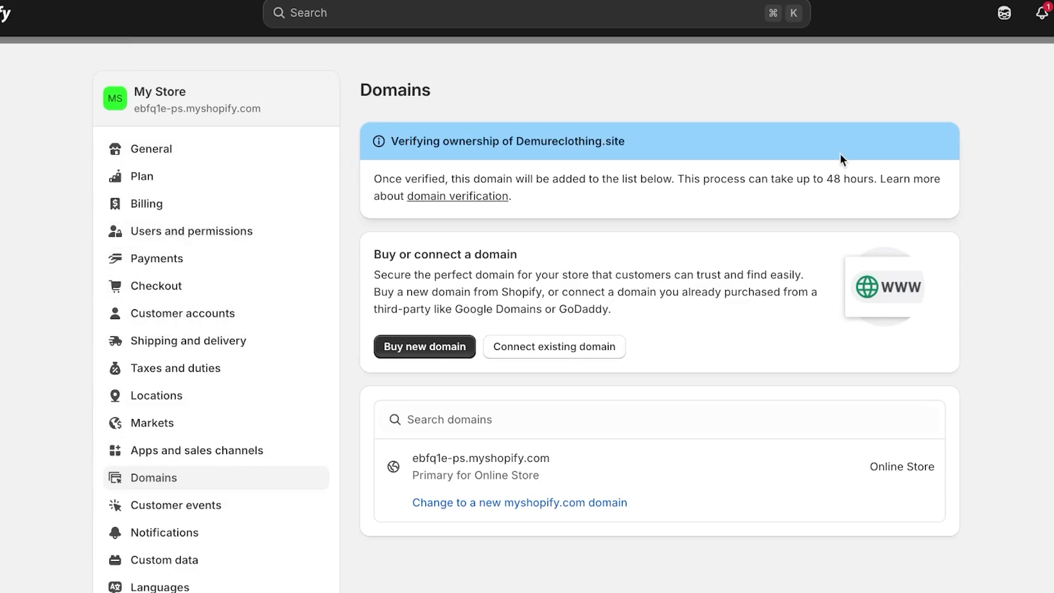
Step: Leave Shopify settings for Home, then review Hostinger's Transfer Domain requirements and benefits
left_click(1038, 158)
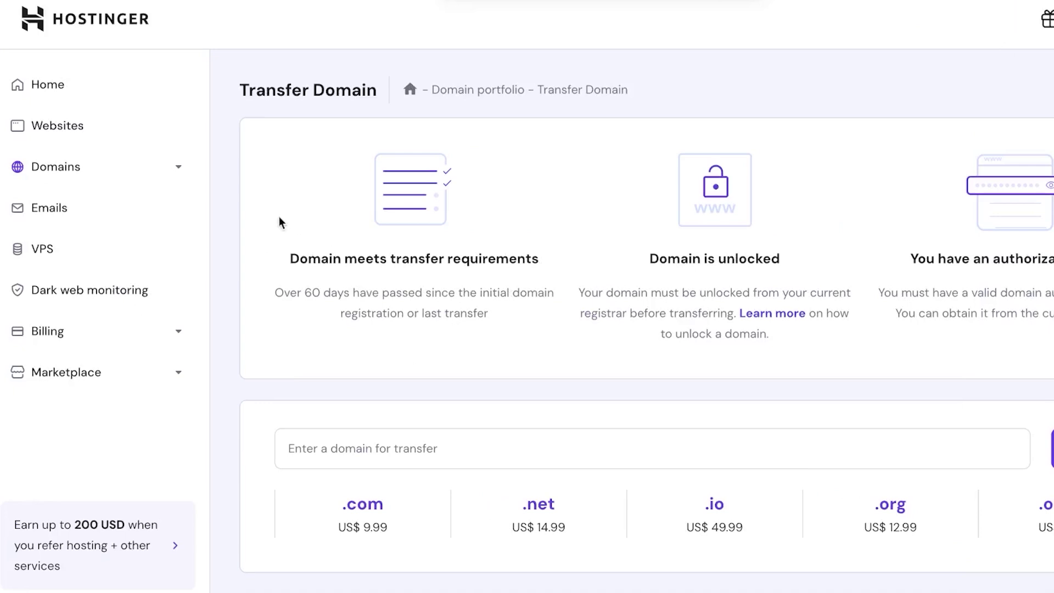
left_click(176, 172)
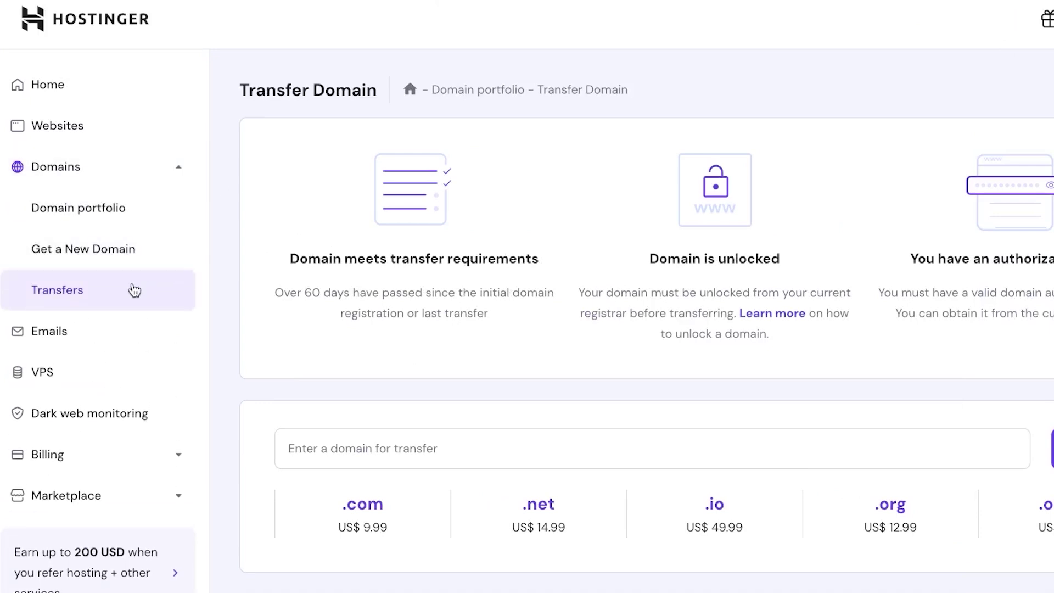
scroll(607, 308, "down", 1)
scroll(607, 303, "down", 2)
scroll(607, 304, "up", 2)
scroll(608, 304, "down", 2)
scroll(608, 305, "down", 3)
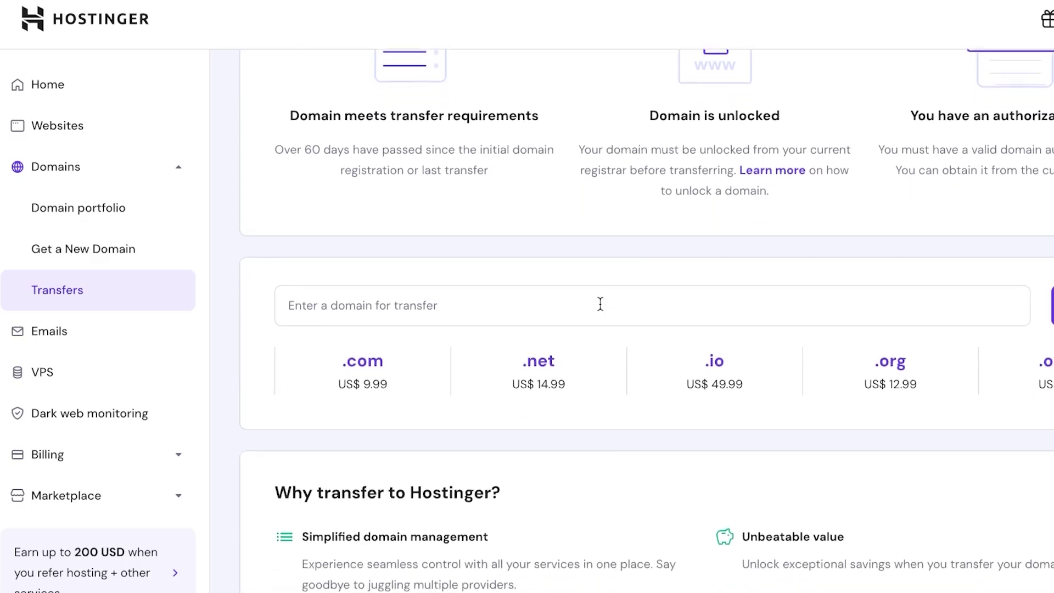
scroll(600, 304, "up", 1)
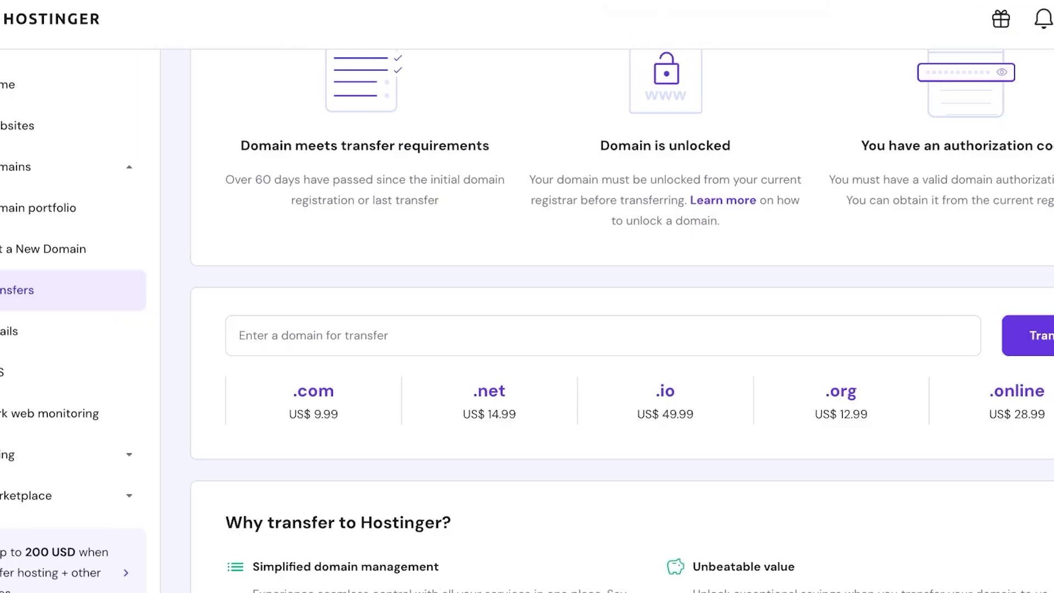
scroll(568, 51, "up", 2)
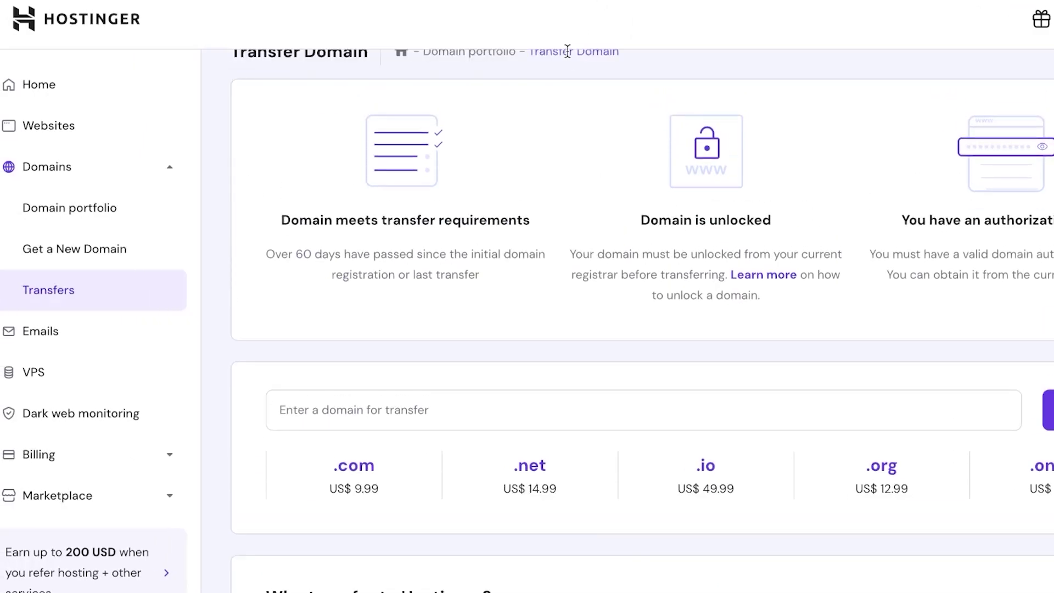
scroll(567, 51, "down", 3)
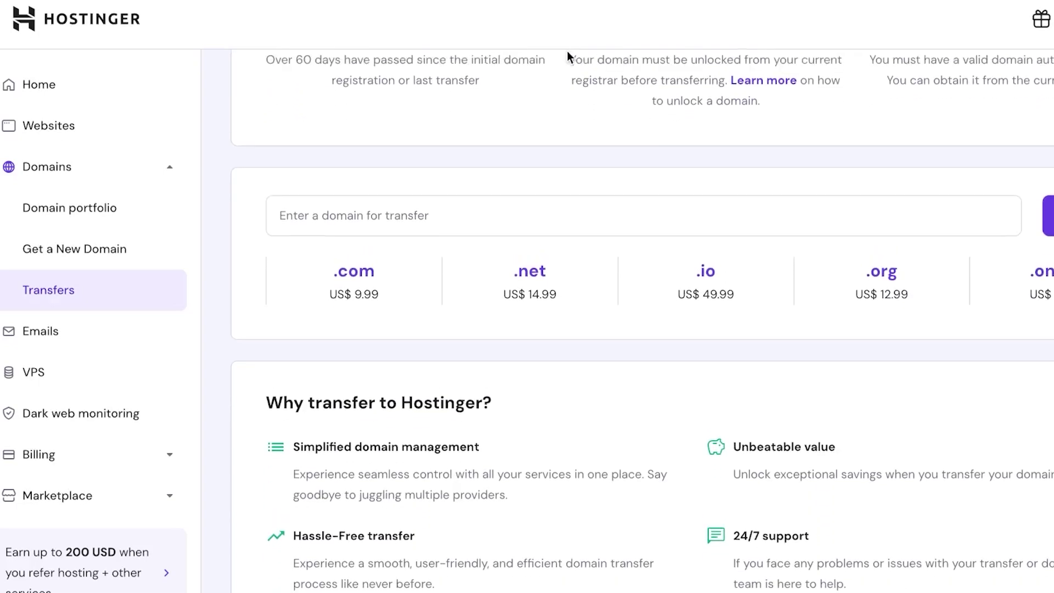
scroll(568, 51, "up", 4)
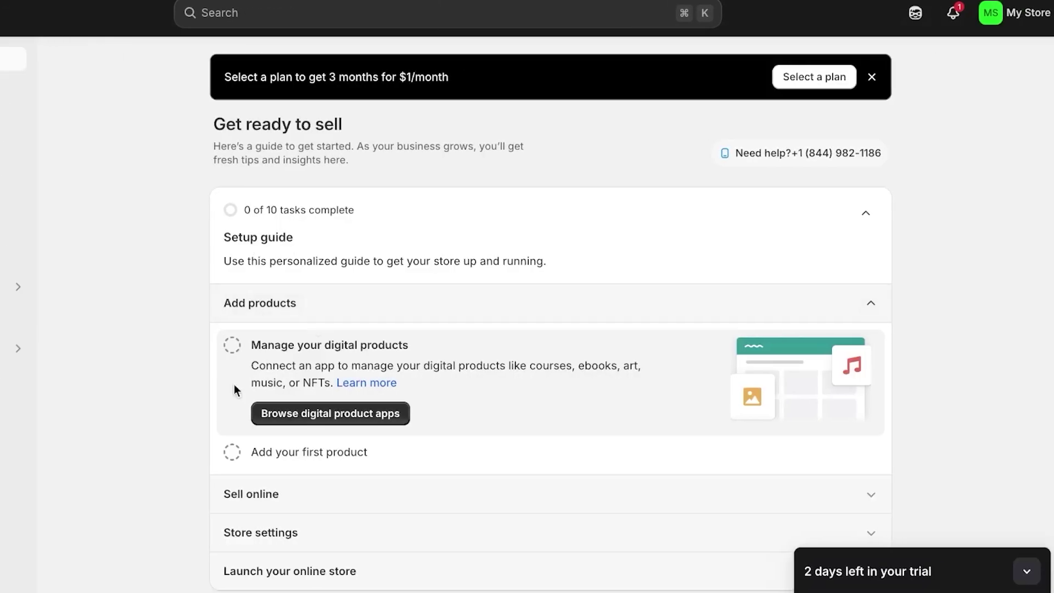
Step: Close the Select a plan banner at the top of the Shopify Home page
left_click(872, 79)
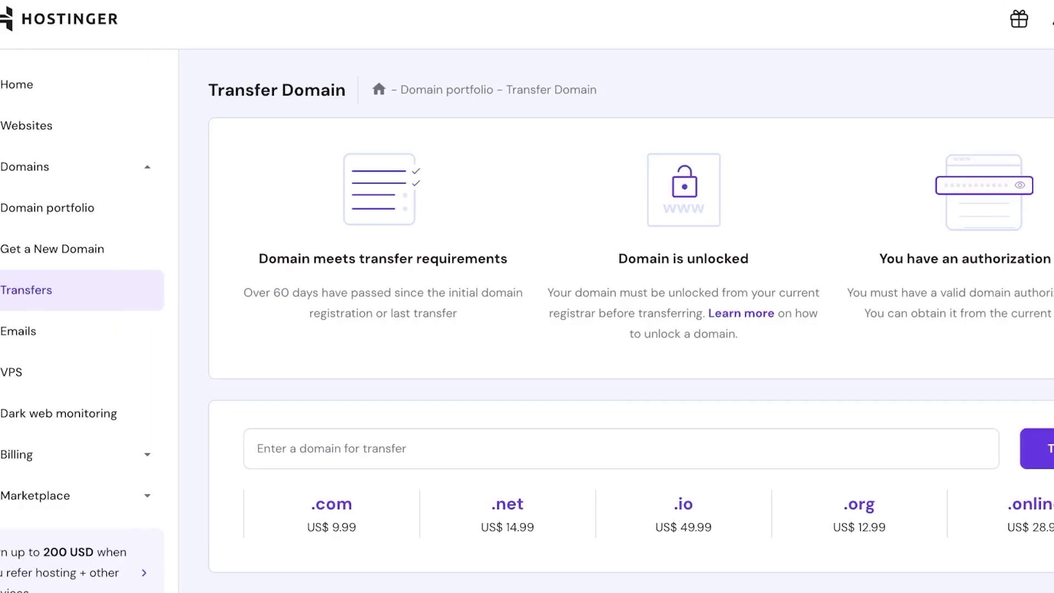
scroll(673, 337, "down", 5)
scroll(673, 344, "up", 5)
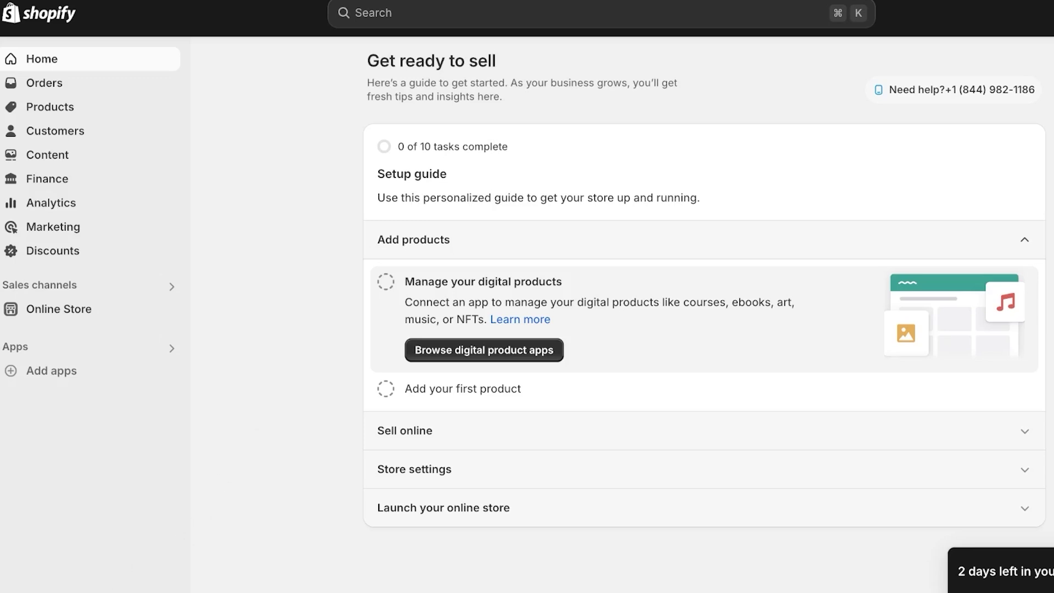
Step: Go to Settings > Domains and start Connect existing domain, leaving the domain field empty
left_click(254, 548)
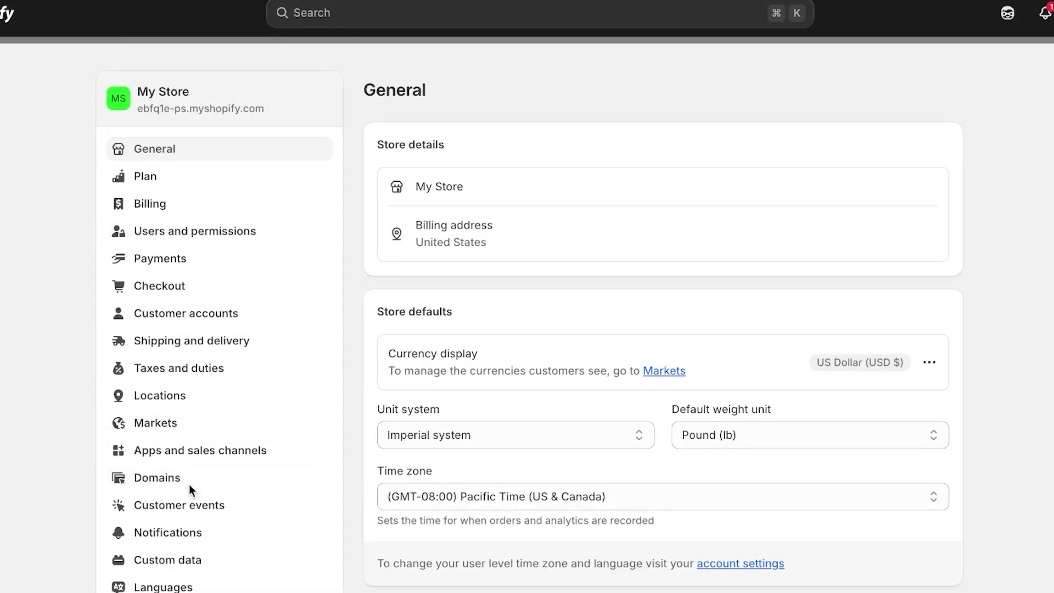
left_click(189, 481)
left_click(569, 347)
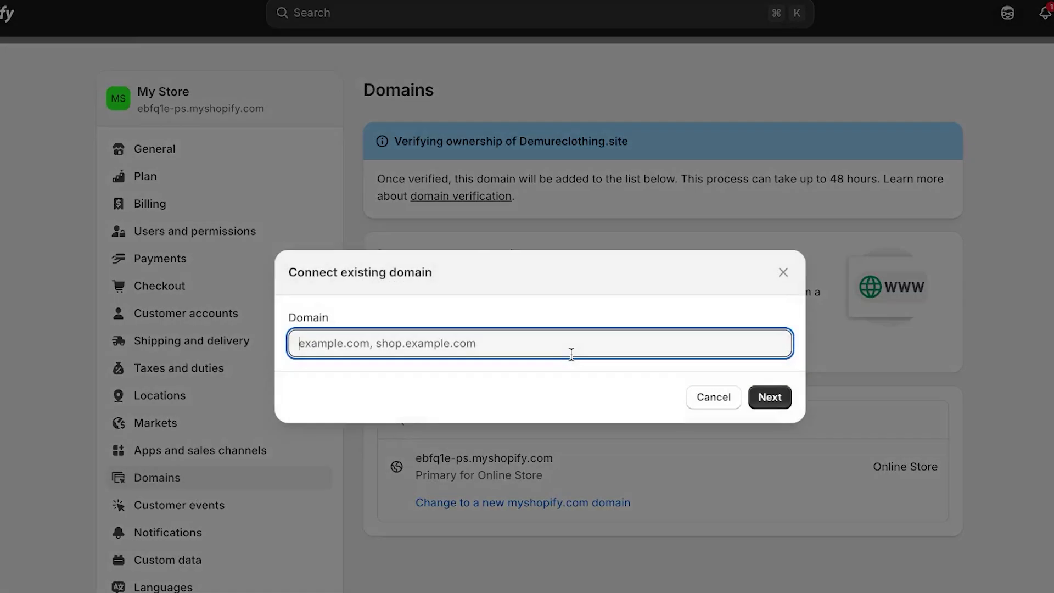